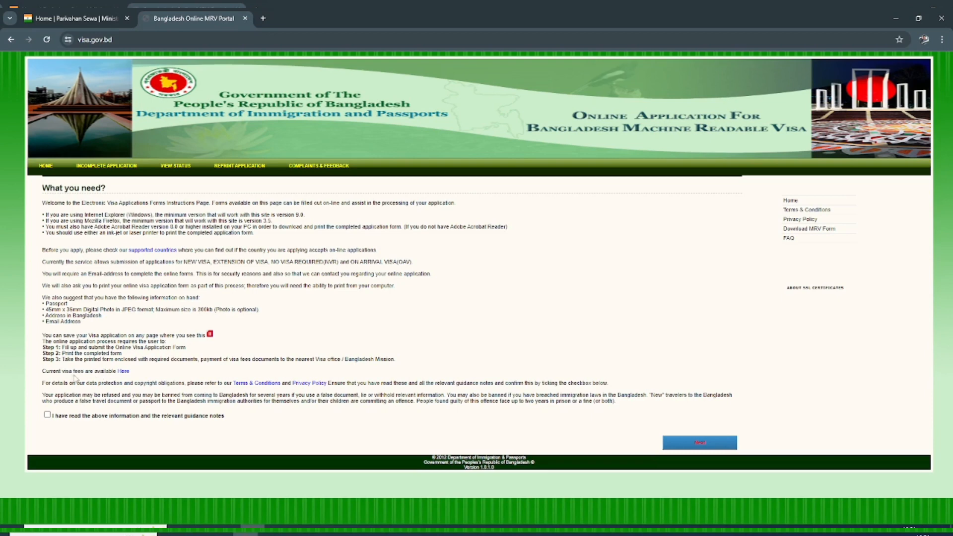
- Examine the list of current visa fees by country and close it
{"action": "left_click", "coordinate": [124, 371]}
{"action": "scroll", "coordinate": [457, 323], "scroll_direction": "down", "scroll_amount": 5}
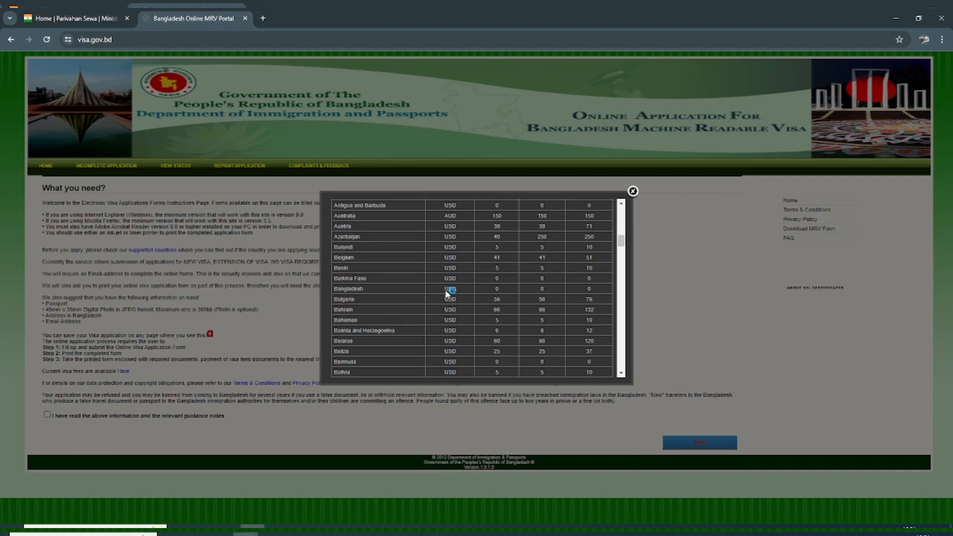
{"action": "left_click", "coordinate": [633, 192]}
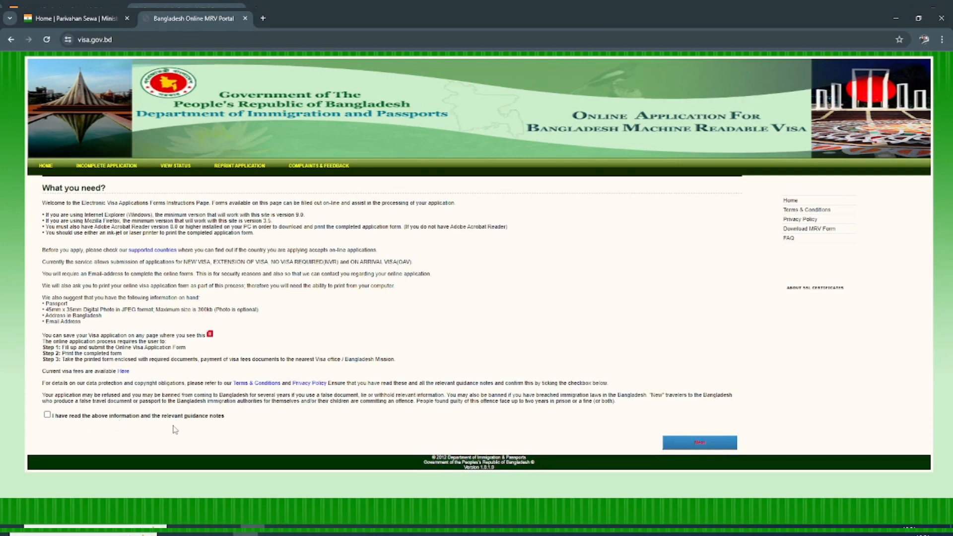
- Confirm that the information and guidance notes have been read and continue to the application security page
{"action": "left_click", "coordinate": [48, 415]}
{"action": "left_click", "coordinate": [693, 447]}
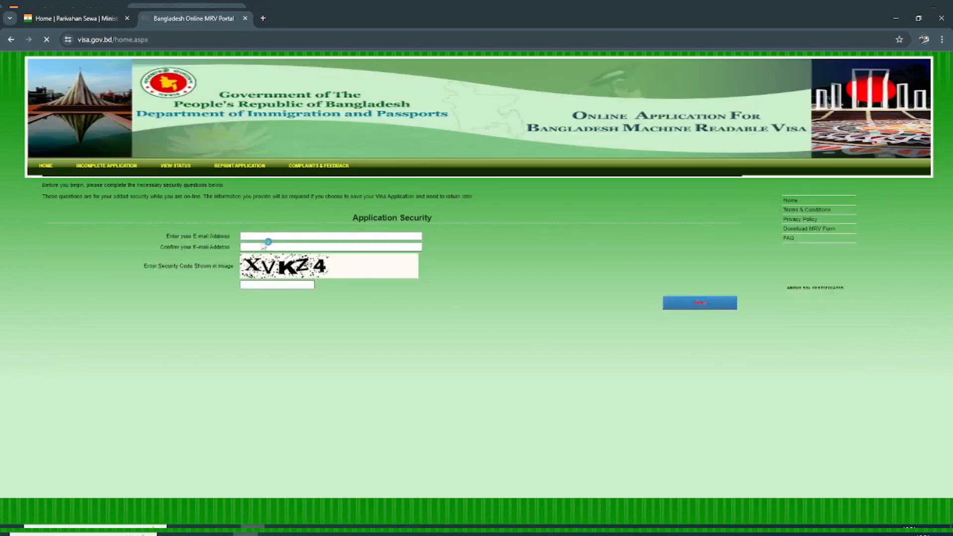
- Enter and confirm the applicant's e-mail address, fill in the security code shown in the image, and continue to Part - 1
{"action": "left_click", "coordinate": [288, 236]}
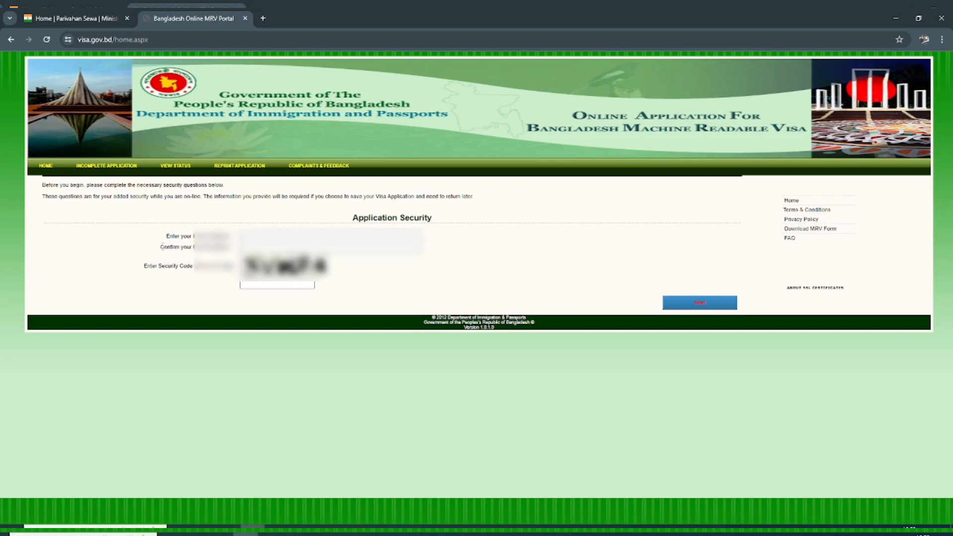
{"action": "left_click", "coordinate": [291, 237]}
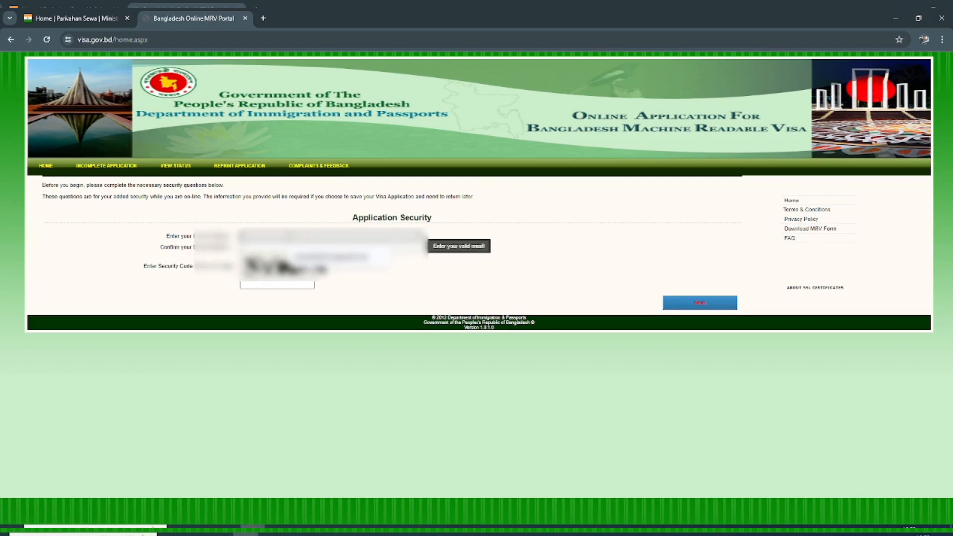
{"action": "left_click", "coordinate": [310, 256]}
{"action": "left_click", "coordinate": [303, 247]}
{"action": "left_click", "coordinate": [308, 267]}
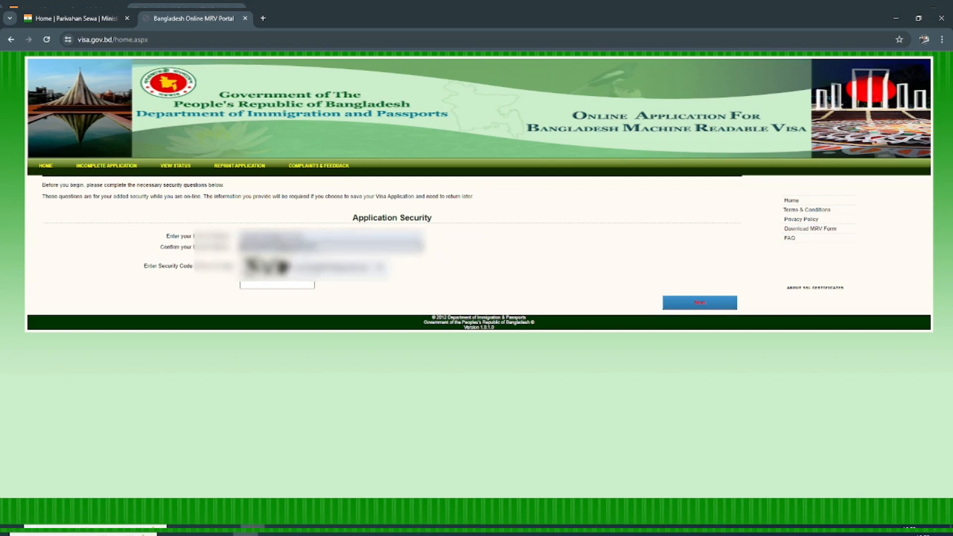
{"action": "left_click", "coordinate": [254, 286]}
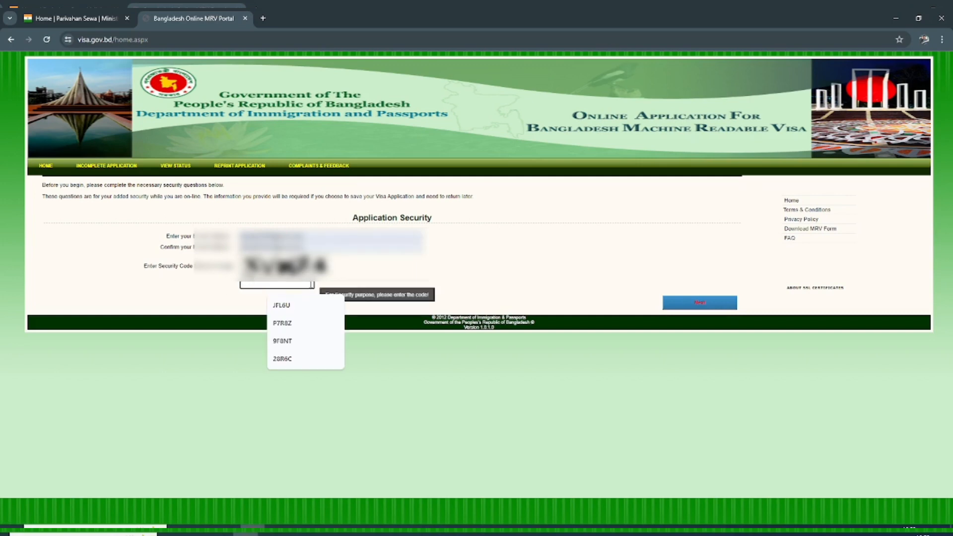
{"action": "type", "text": "XVK24"}
{"action": "left_click", "coordinate": [708, 307]}
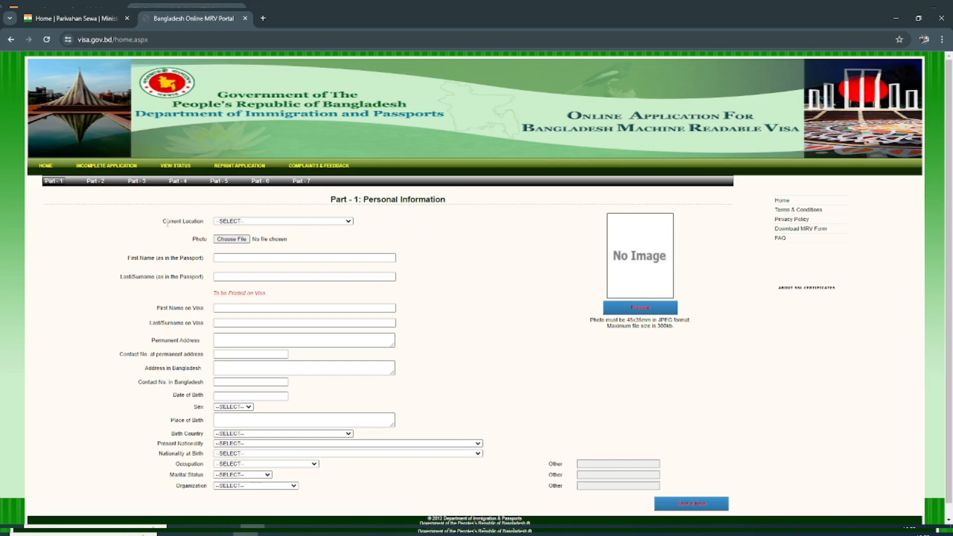
- Set the Current Location in Part - 1: Personal Information to INDIA
{"action": "left_click", "coordinate": [231, 222]}
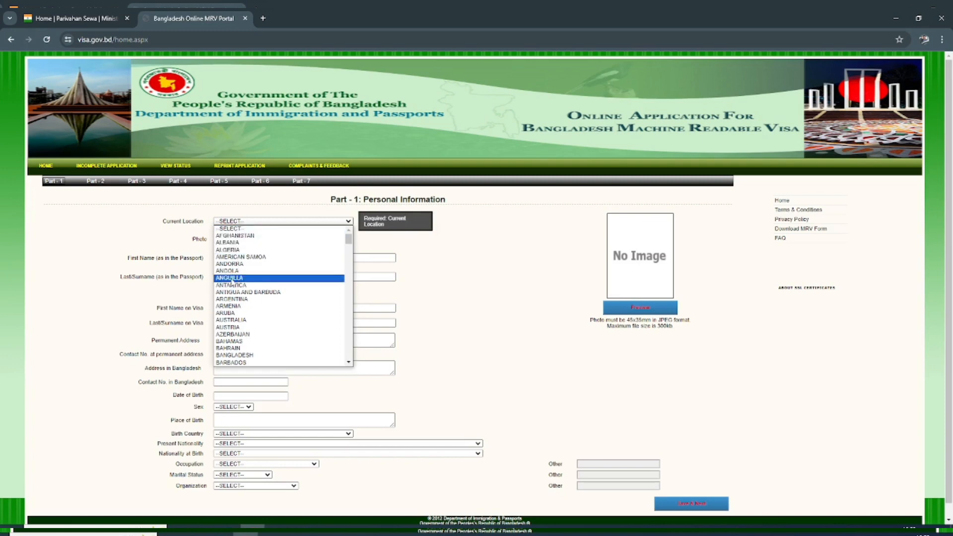
{"action": "key", "text": "i"}
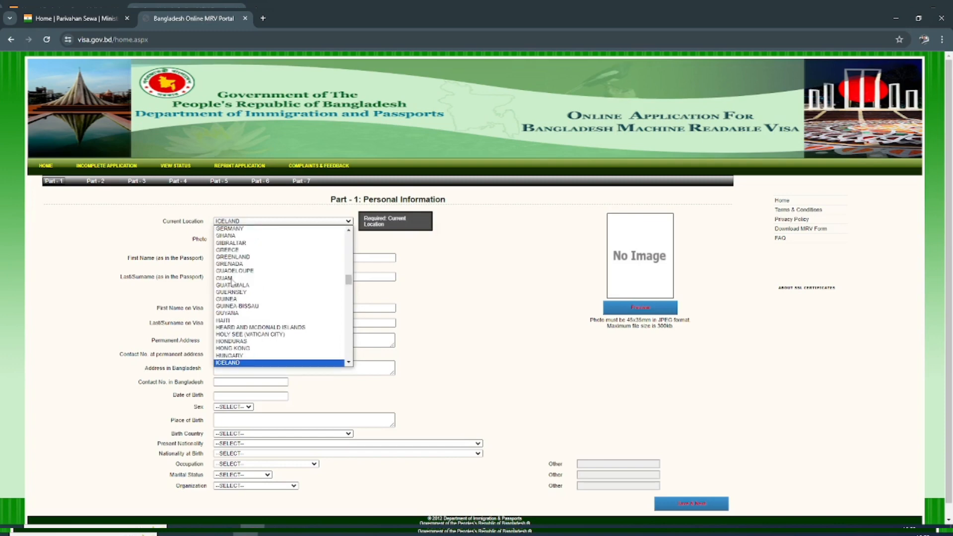
{"action": "key", "text": "i"}
{"action": "key", "text": "Return"}
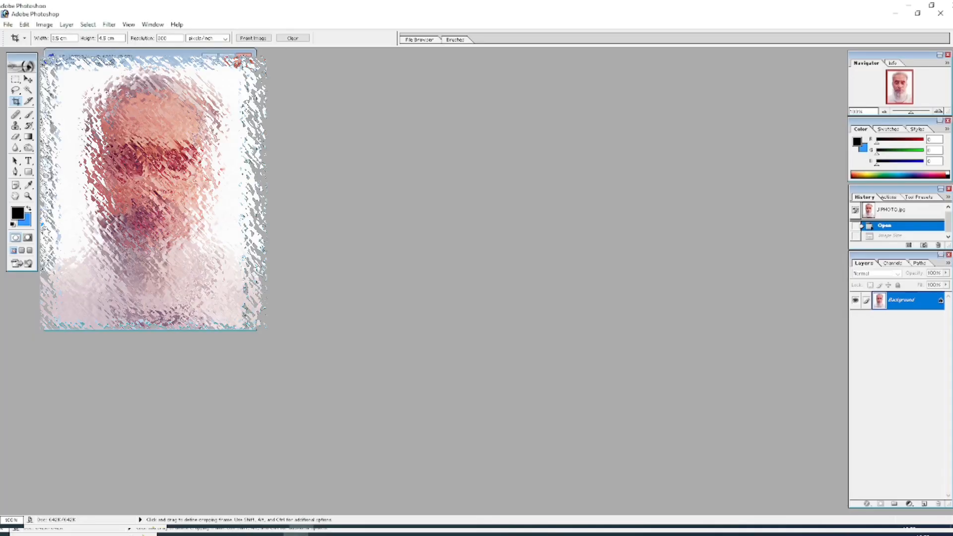
- In Adobe Photoshop, open the photo's Image Size settings and set the document width and height units to mm
{"action": "left_click", "coordinate": [47, 26]}
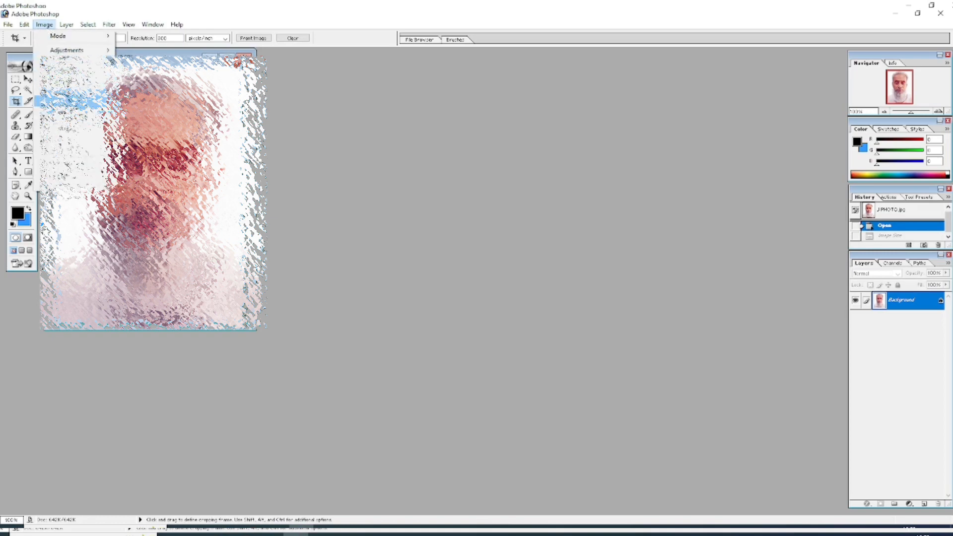
{"action": "left_click", "coordinate": [72, 99]}
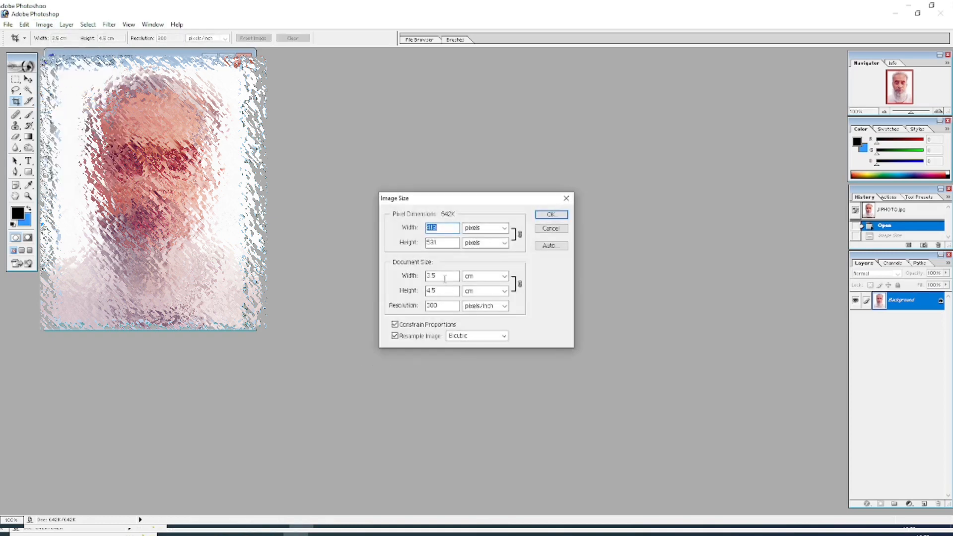
{"action": "left_click", "coordinate": [477, 278]}
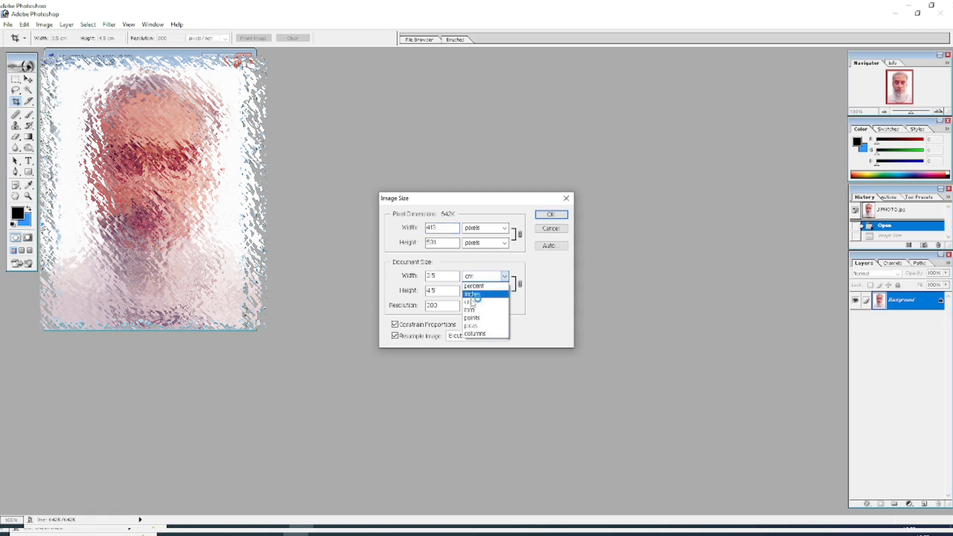
{"action": "left_click", "coordinate": [476, 311]}
{"action": "left_click", "coordinate": [480, 291]}
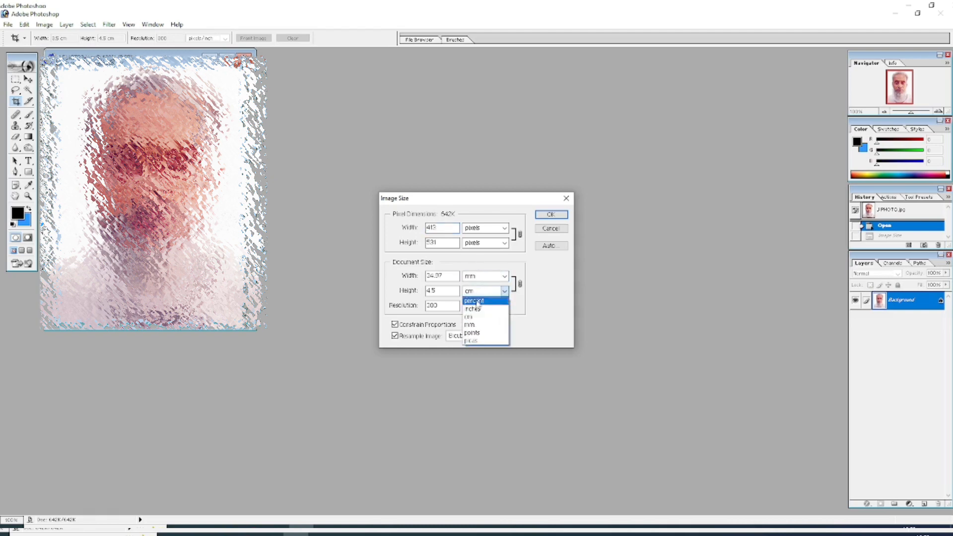
{"action": "left_click", "coordinate": [475, 325]}
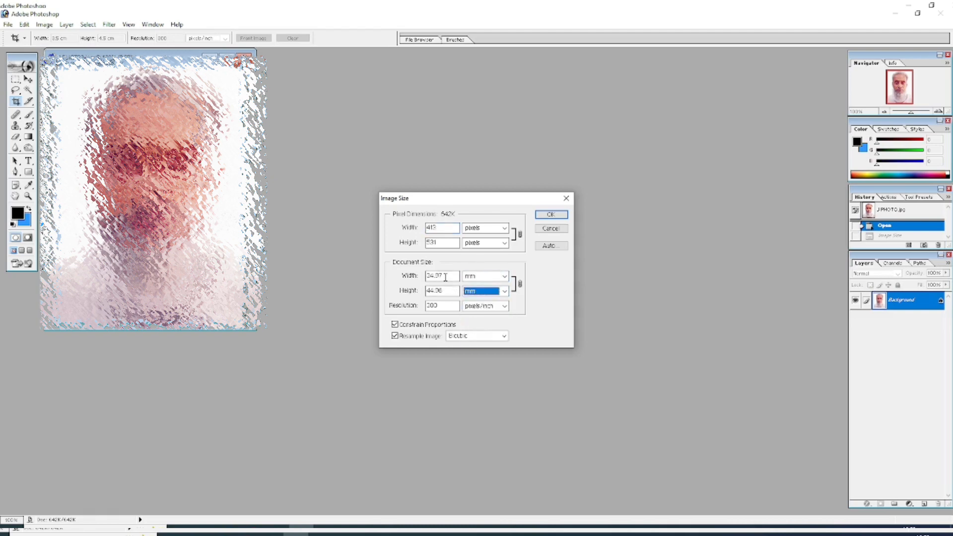
- Resize the photo to a document size of 35 mm wide by 45 mm high with proportions constrained
{"action": "left_click", "coordinate": [442, 276]}
{"action": "key", "text": "BackSpace"}
{"action": "key", "text": "BackSpace"}
{"action": "key", "text": "BackSpace"}
{"action": "key", "text": "BackSpace"}
{"action": "key", "text": "BackSpace"}
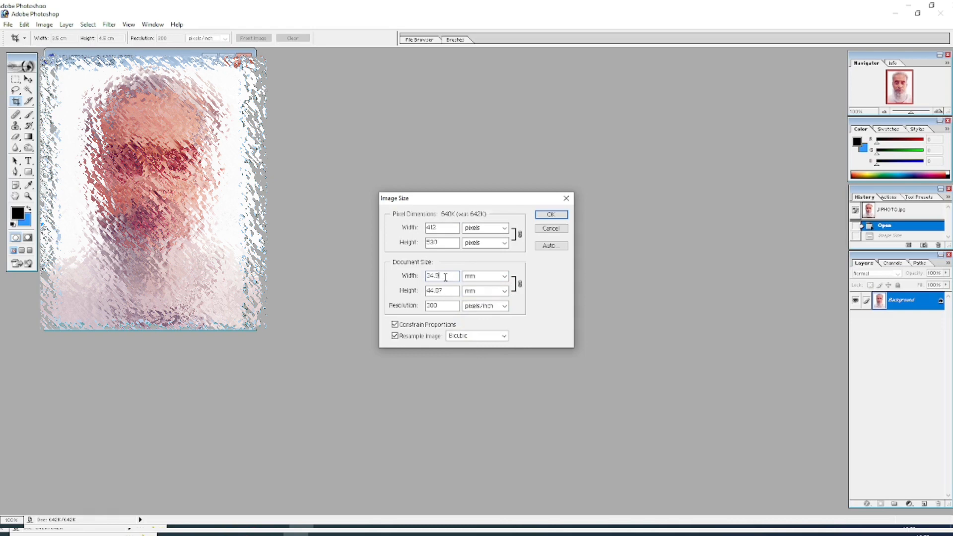
{"action": "type", "text": "35"}
{"action": "left_click", "coordinate": [552, 215]}
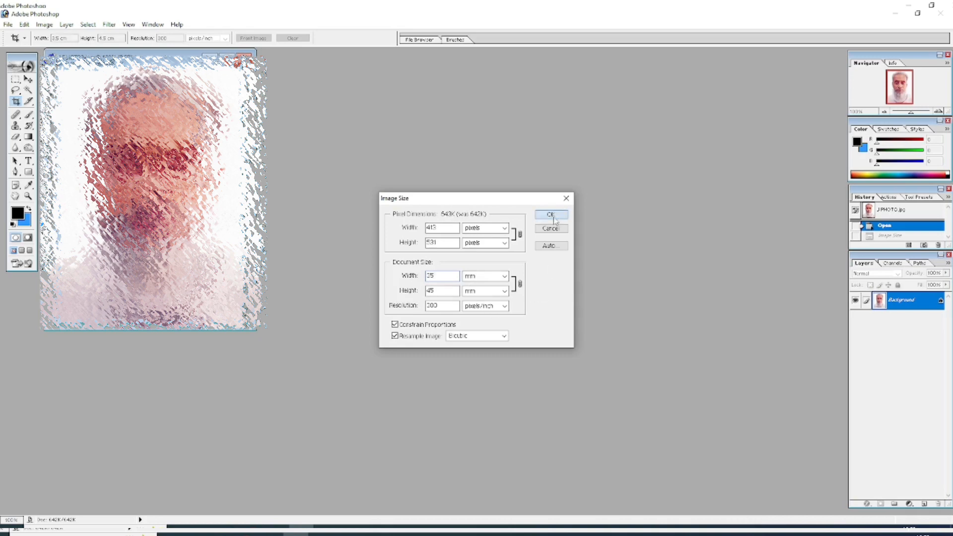
- Return to the visa application in Chrome and choose the applicant's resized photo as the Photo file
{"action": "left_click", "coordinate": [8, 24]}
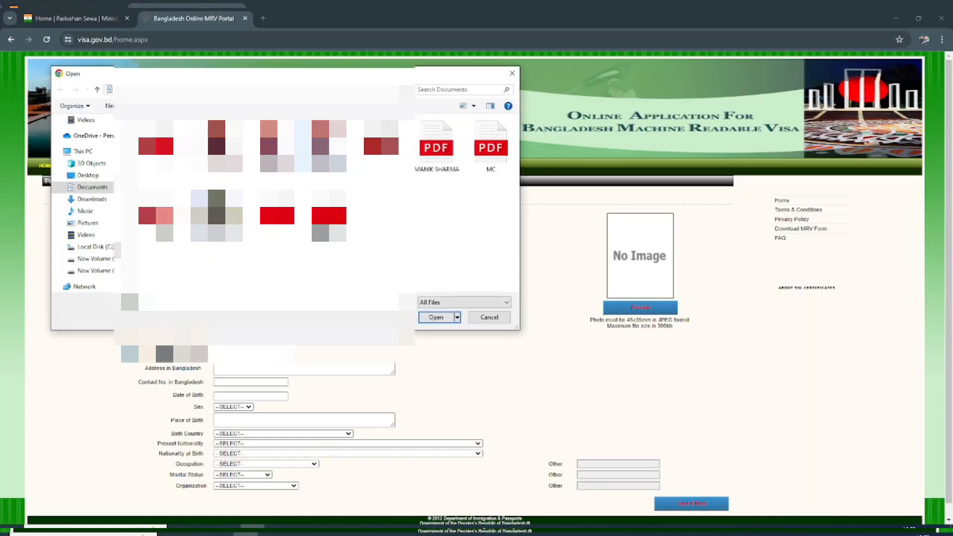
{"action": "double_click", "coordinate": [374, 123]}
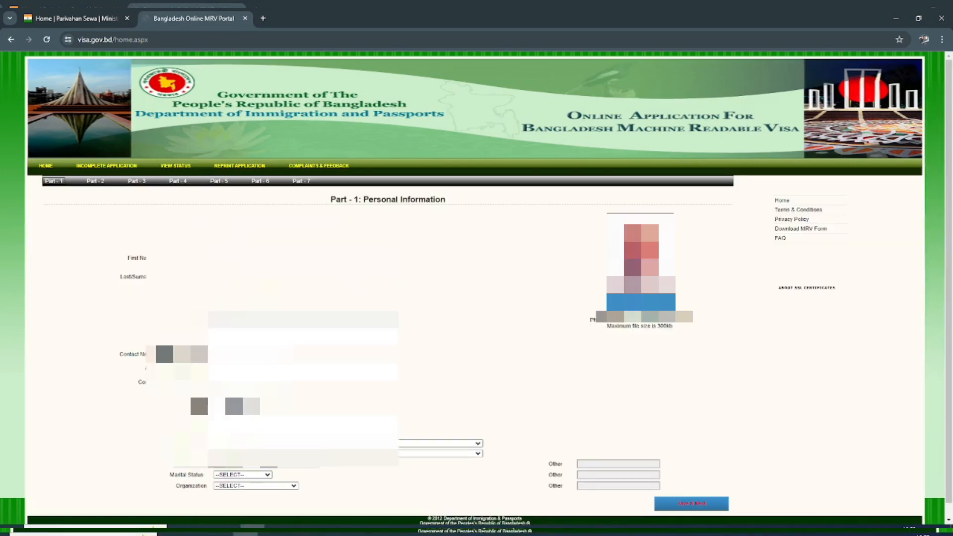
- Enter the applicant's first name and surname, both as in the passport and as printed on the visa
{"action": "left_click", "coordinate": [235, 258]}
{"action": "left_click", "coordinate": [298, 284]}
{"action": "left_click", "coordinate": [298, 276]}
{"action": "left_click", "coordinate": [298, 302]}
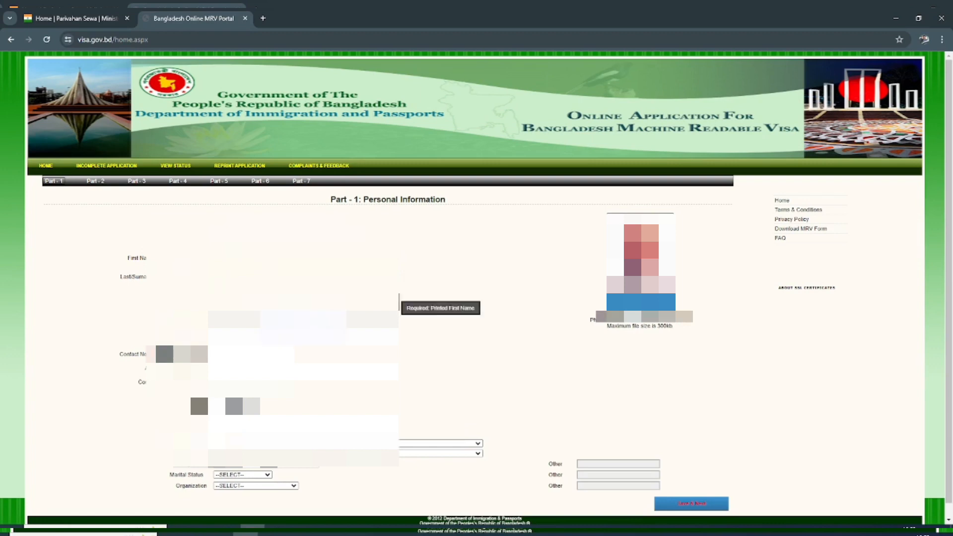
{"action": "left_click", "coordinate": [307, 321]}
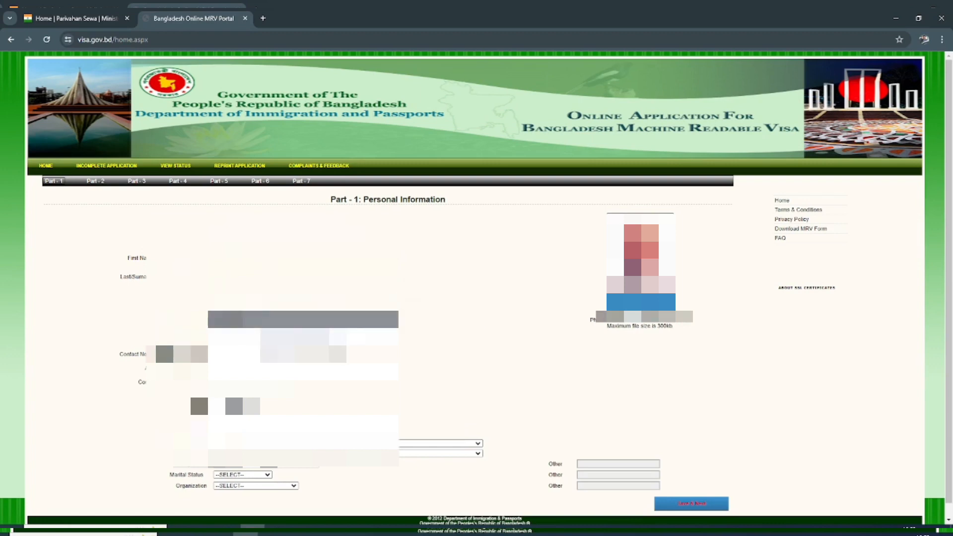
{"action": "left_click", "coordinate": [298, 338]}
- Fill in the applicant's permanent address and the contact number at that address
{"action": "left_click", "coordinate": [303, 340]}
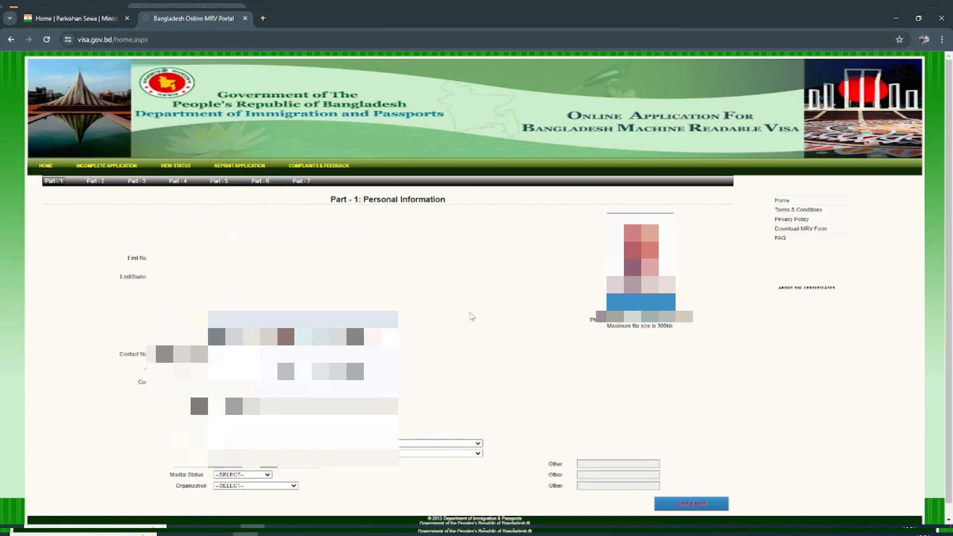
{"action": "left_click", "coordinate": [476, 336]}
{"action": "left_click", "coordinate": [317, 370]}
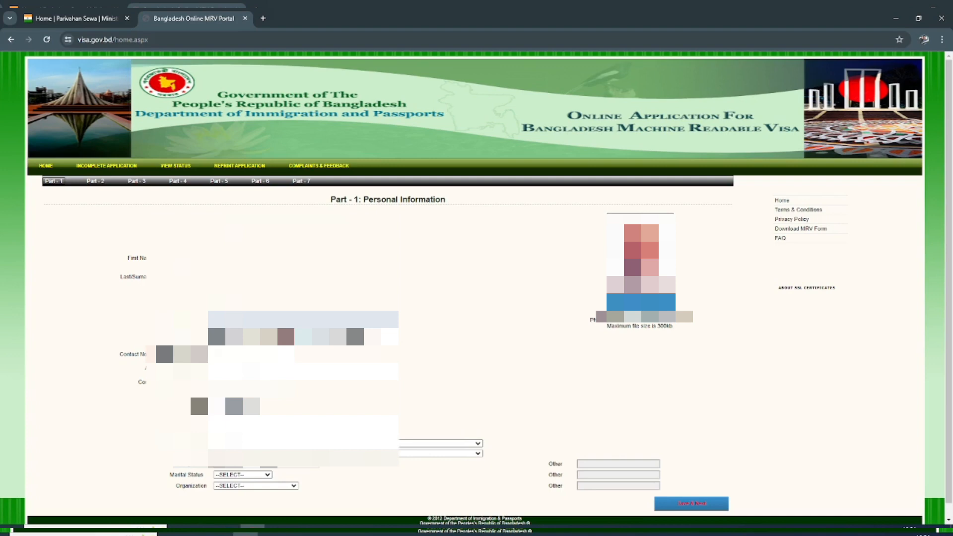
{"action": "left_click", "coordinate": [251, 355]}
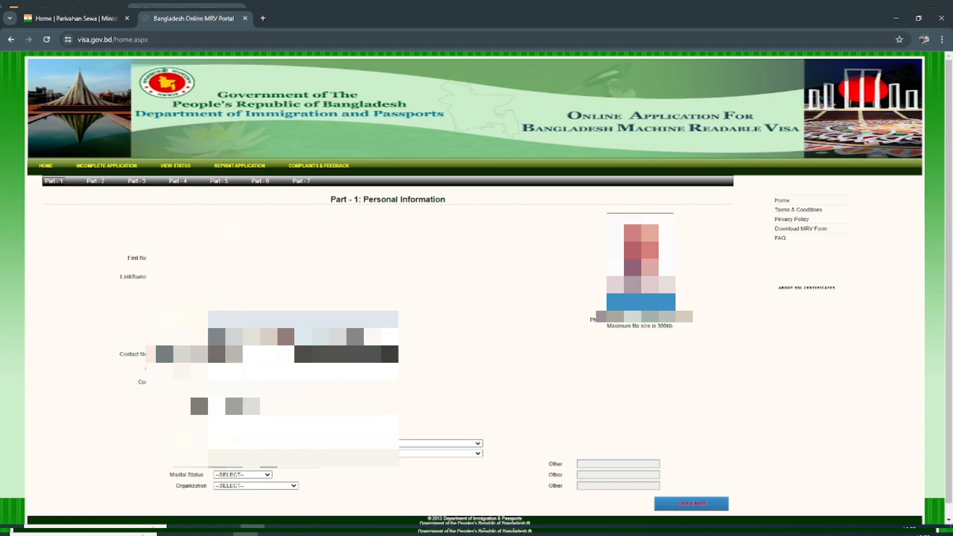
- Fill in the applicant's address in Bangladesh
{"action": "left_click", "coordinate": [317, 371]}
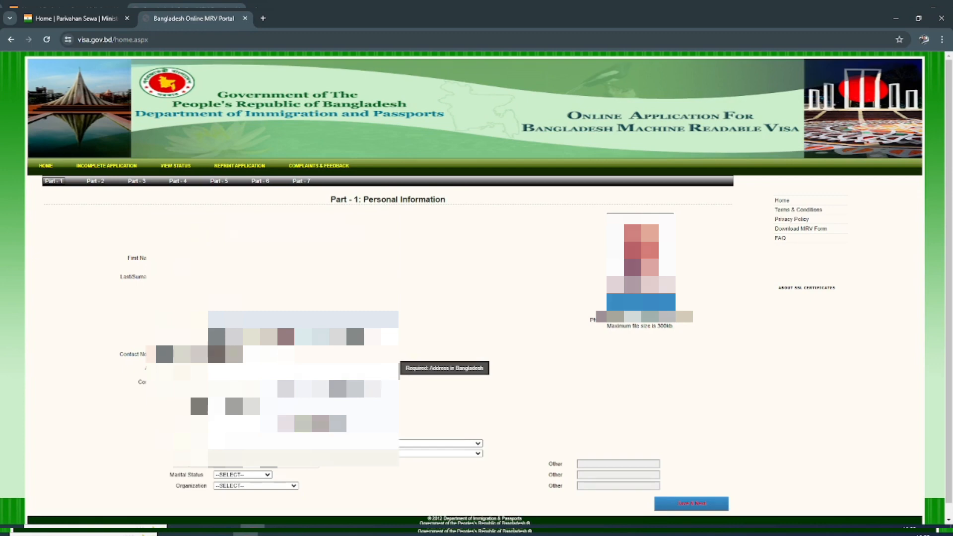
{"action": "left_click", "coordinate": [143, 394]}
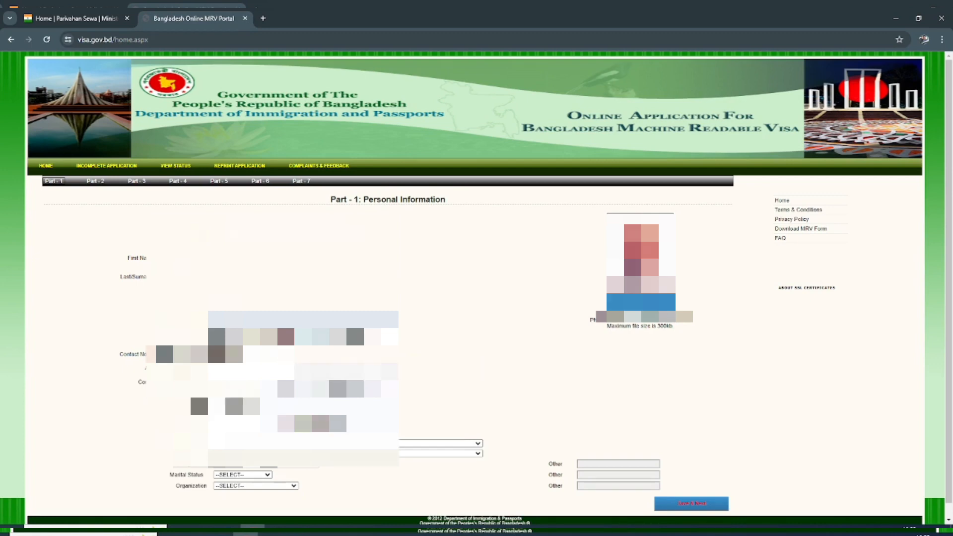
{"action": "left_click", "coordinate": [329, 389]}
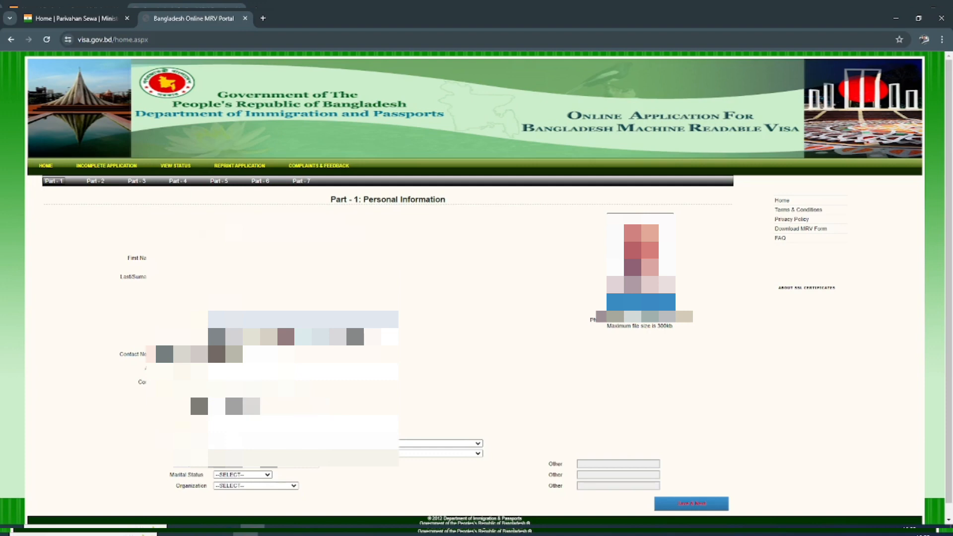
- Choose the applicant's date of birth and sex in the personal information form
{"action": "scroll", "coordinate": [460, 394], "scroll_direction": "down", "scroll_amount": 1}
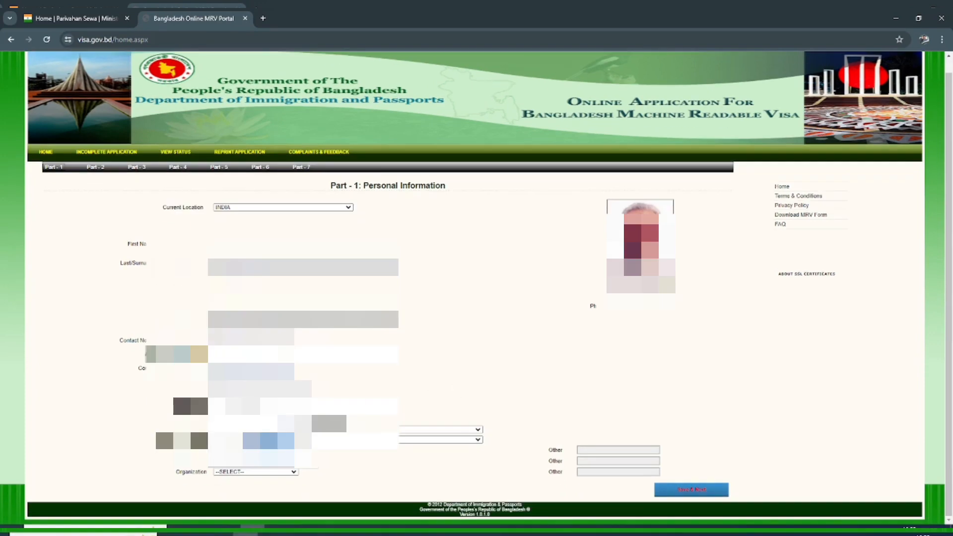
{"action": "left_click", "coordinate": [270, 442]}
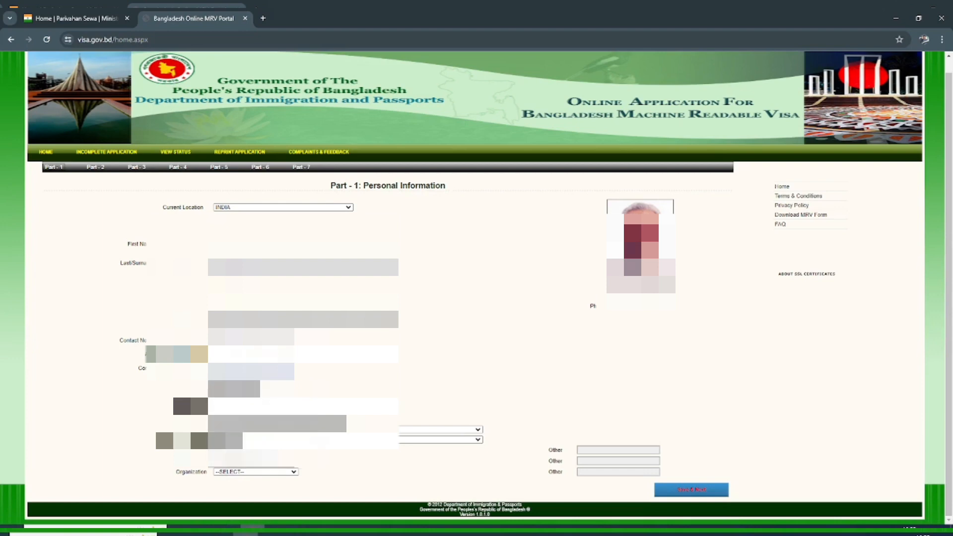
{"action": "left_click", "coordinate": [249, 389]}
{"action": "left_click", "coordinate": [231, 403]}
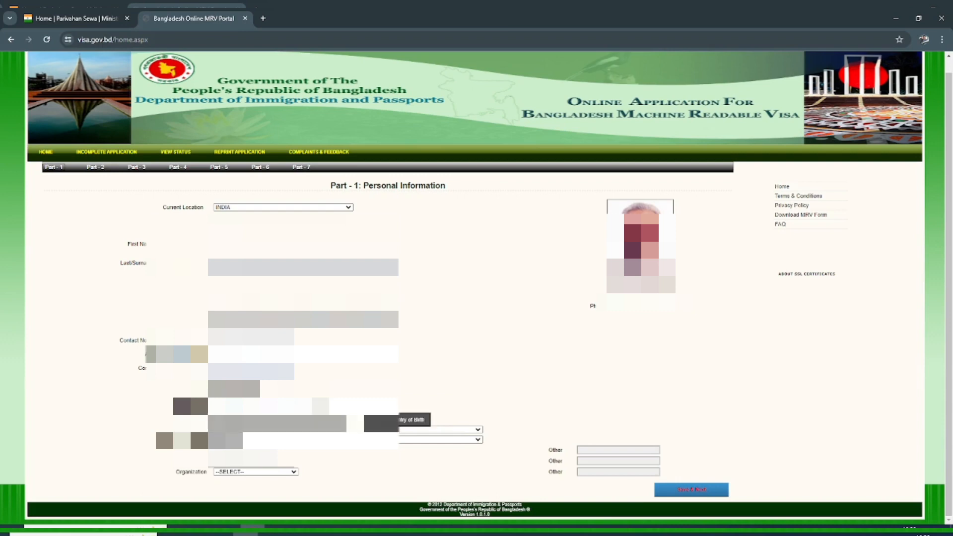
- Choose the applicant's country of birth and the remaining personal details listed above the organization
{"action": "left_click", "coordinate": [320, 420]}
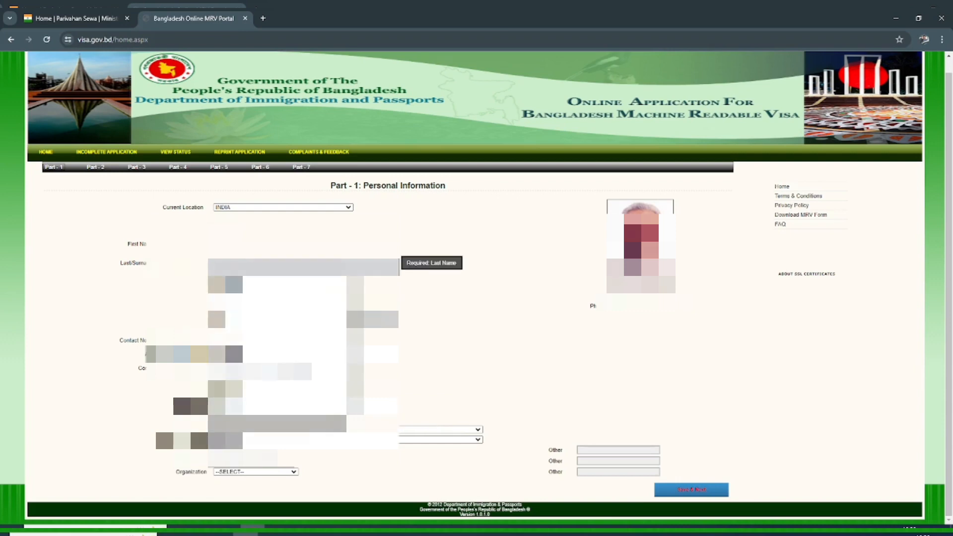
{"action": "key", "text": "Return"}
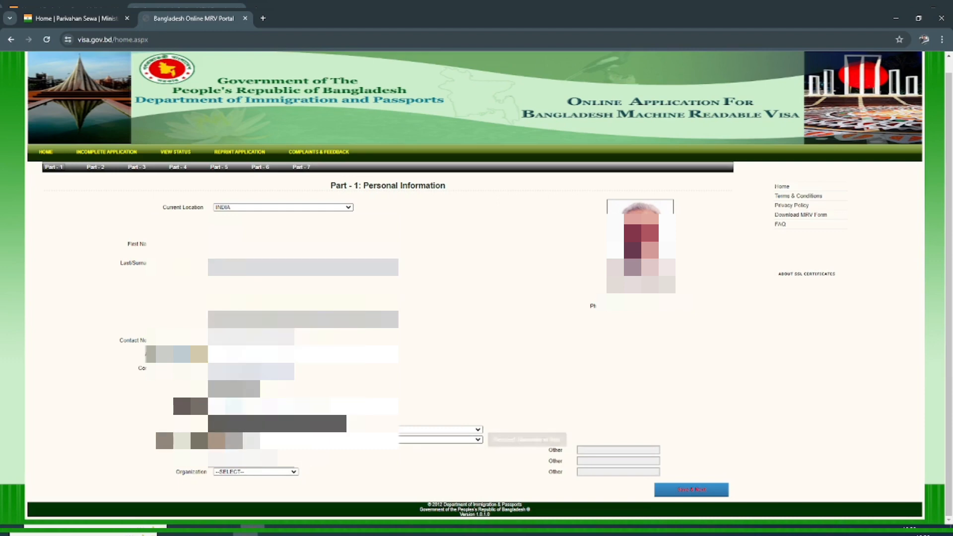
{"action": "left_click", "coordinate": [256, 450]}
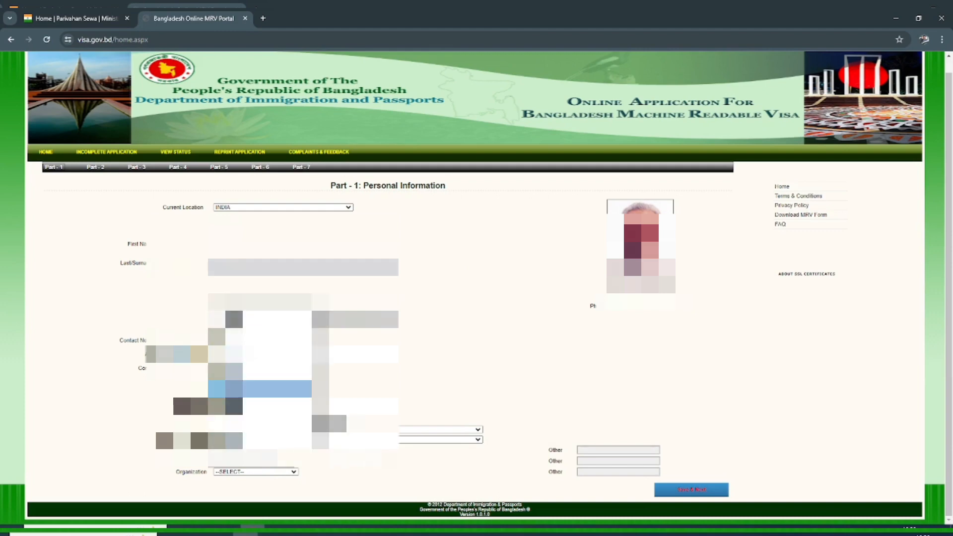
{"action": "scroll", "coordinate": [260, 389], "scroll_direction": "down", "scroll_amount": 3}
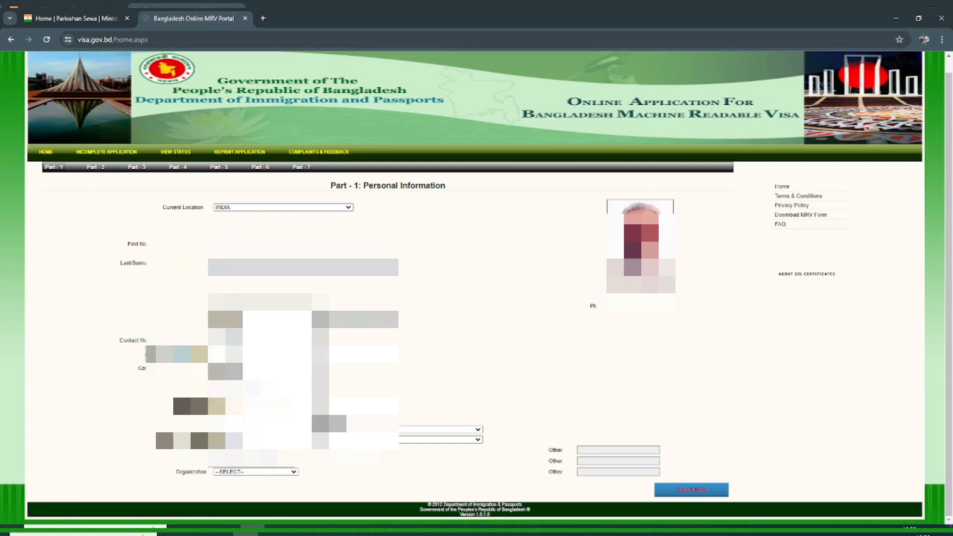
{"action": "scroll", "coordinate": [260, 406], "scroll_direction": "down", "scroll_amount": 3}
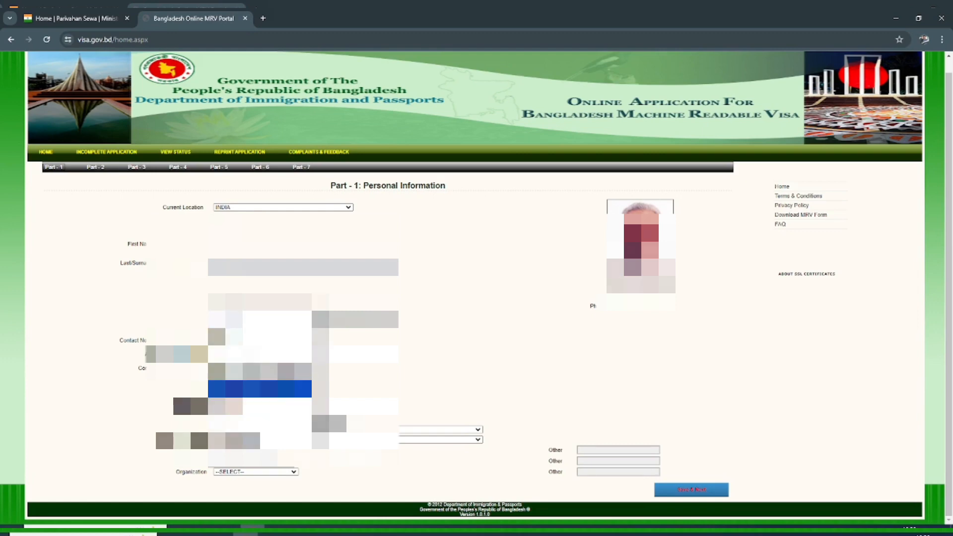
{"action": "scroll", "coordinate": [260, 348], "scroll_direction": "down", "scroll_amount": 3}
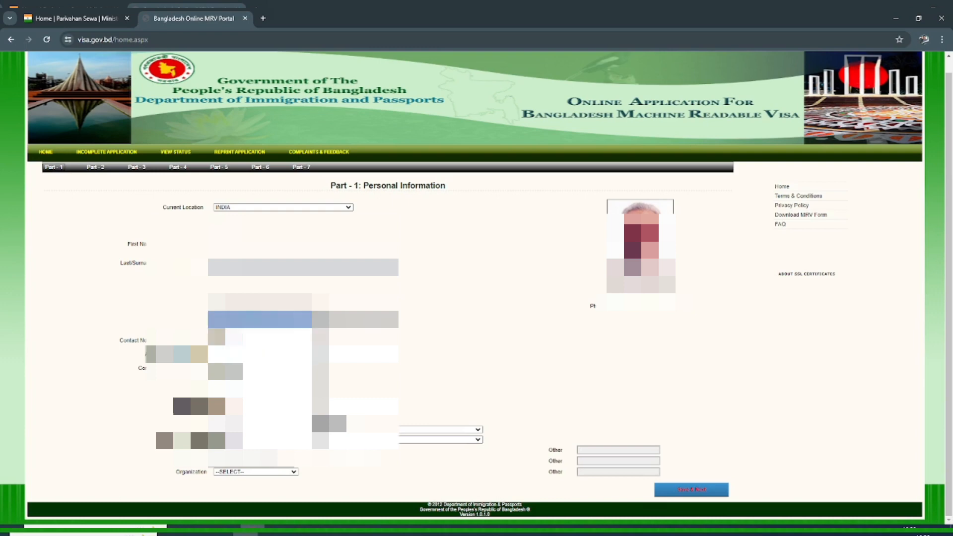
{"action": "left_click", "coordinate": [260, 319]}
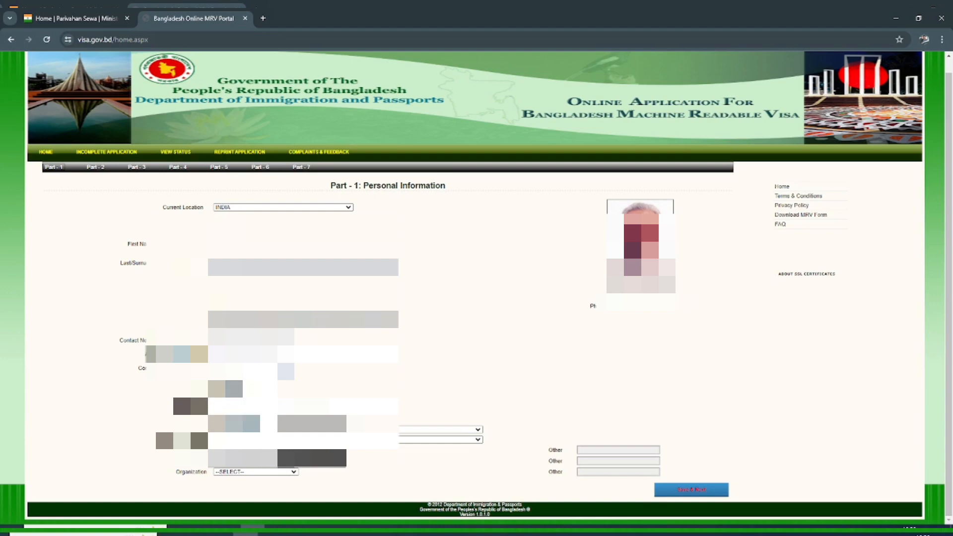
{"action": "left_click", "coordinate": [239, 371]}
- Set the organization to OTHERS, specify it as OTHER, and save Part 1 to continue
{"action": "left_click", "coordinate": [230, 473]}
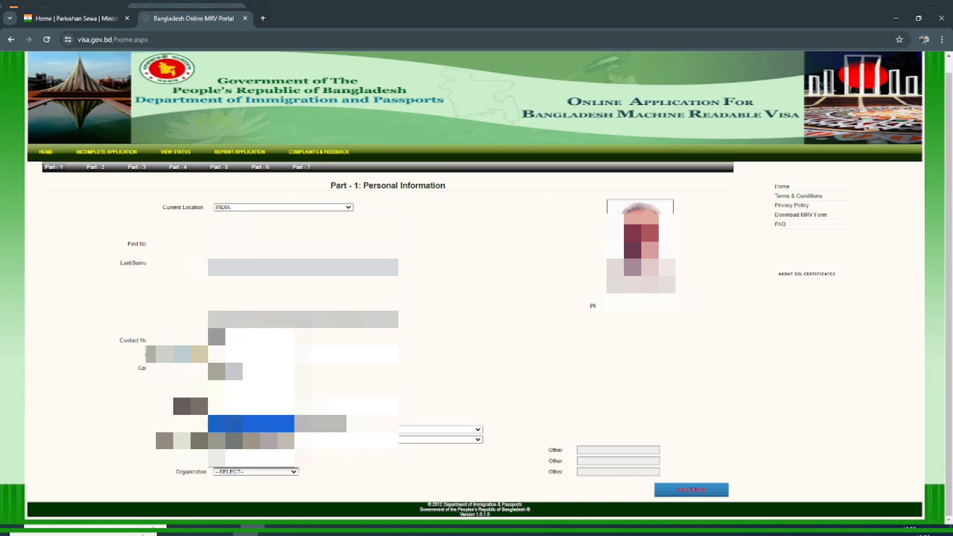
{"action": "left_click", "coordinate": [233, 463]}
{"action": "left_click", "coordinate": [591, 475]}
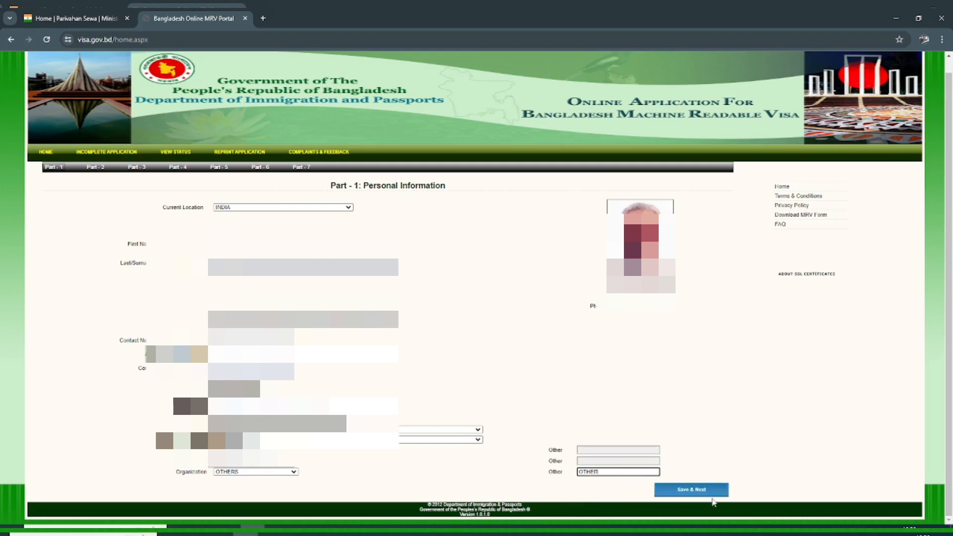
{"action": "left_click", "coordinate": [683, 493]}
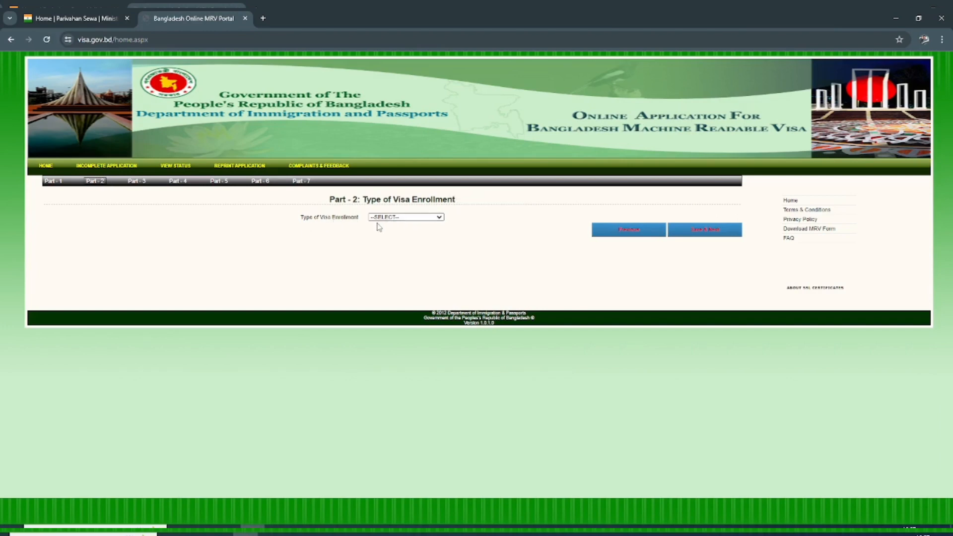
- Save Part 2 with NEW VISA APPLICATION as the type of visa enrollment, and acknowledge the application notice
{"action": "left_click", "coordinate": [392, 218]}
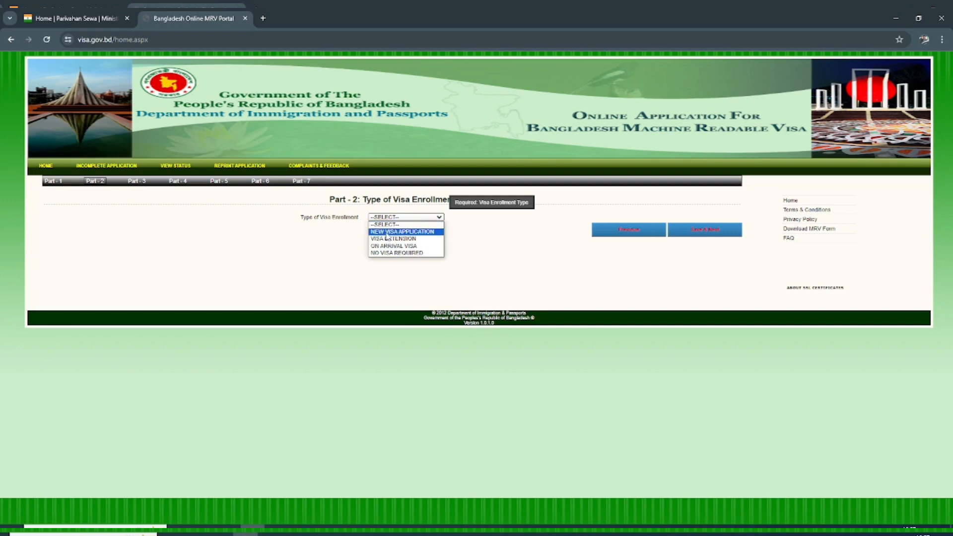
{"action": "left_click", "coordinate": [388, 232]}
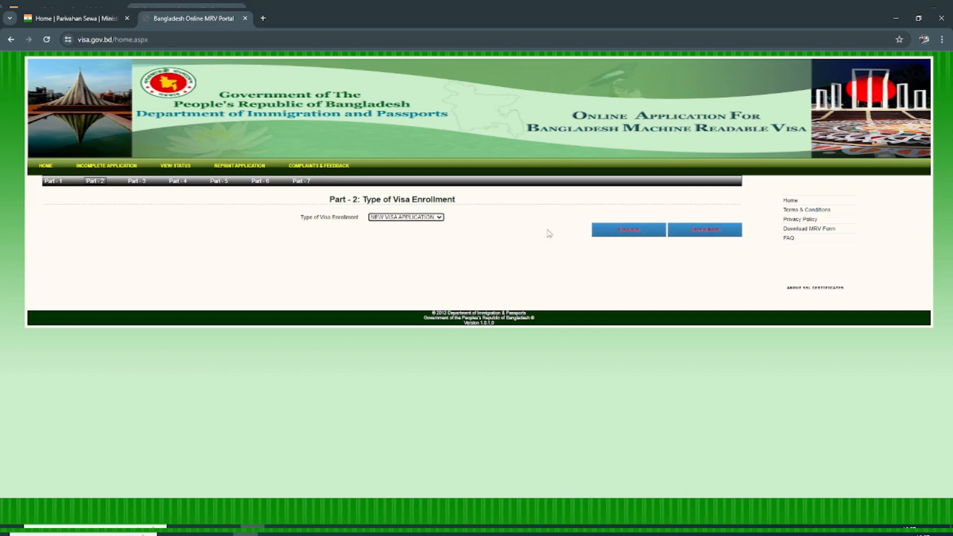
{"action": "left_click", "coordinate": [701, 233]}
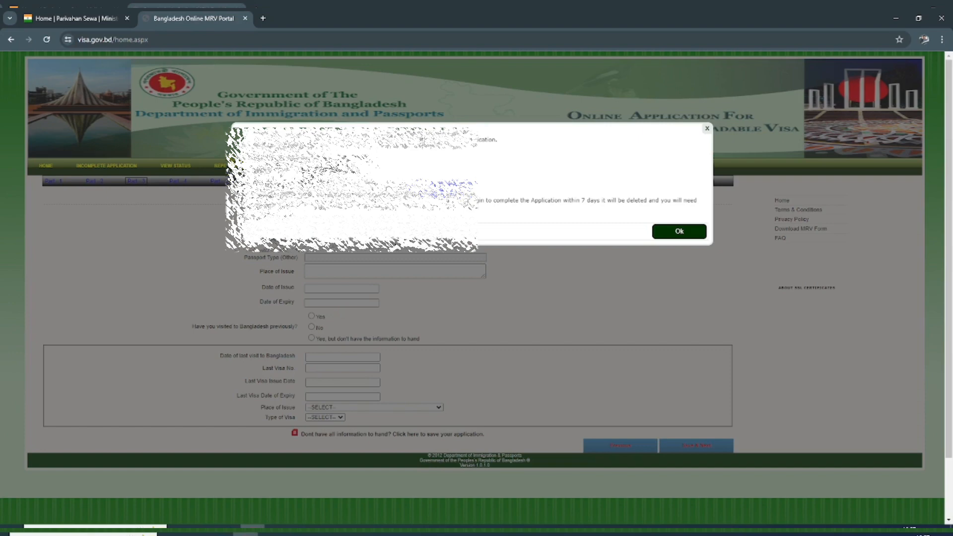
{"action": "left_click", "coordinate": [678, 232]}
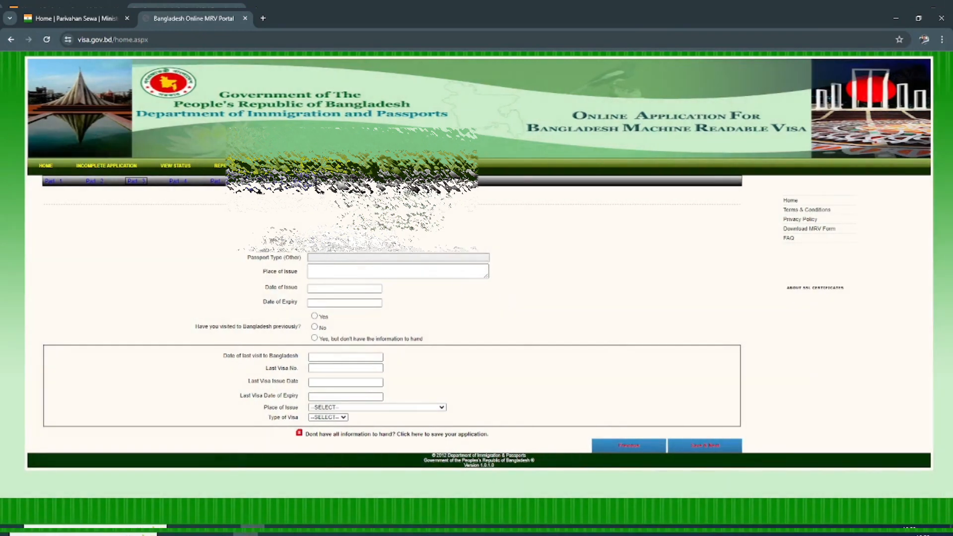
- Enter the applicant's passport number and set the passport type to ORDINARY
{"action": "left_click", "coordinate": [338, 236]}
{"action": "left_click", "coordinate": [351, 257]}
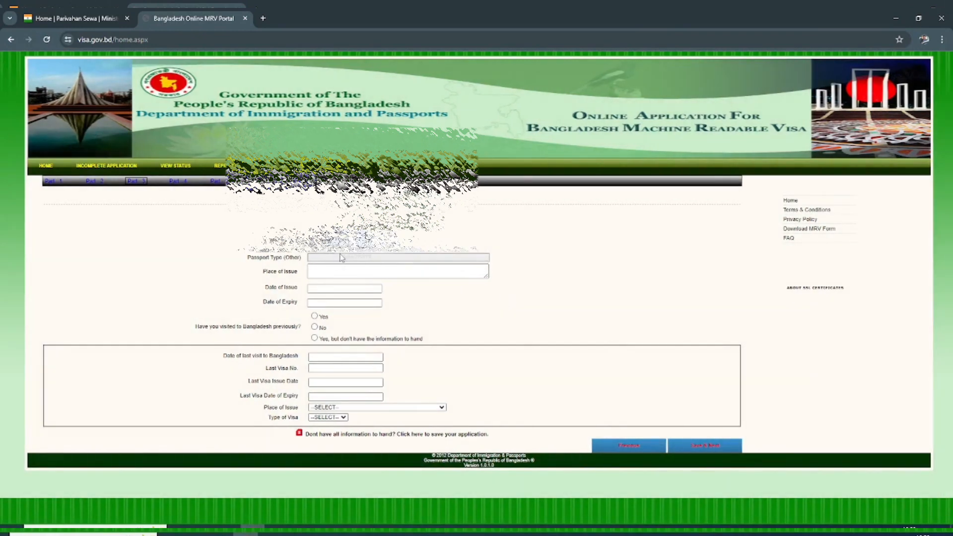
{"action": "left_click", "coordinate": [336, 249]}
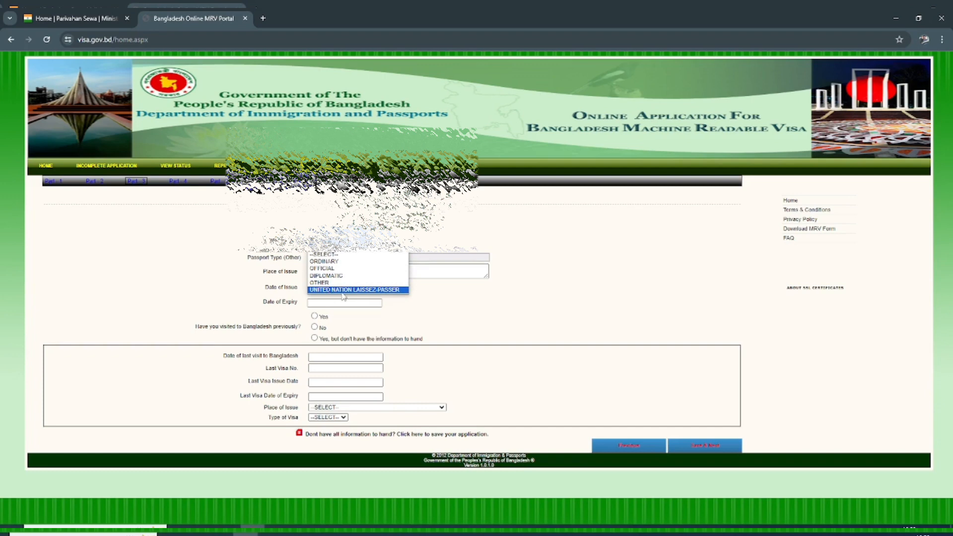
{"action": "left_click", "coordinate": [324, 261]}
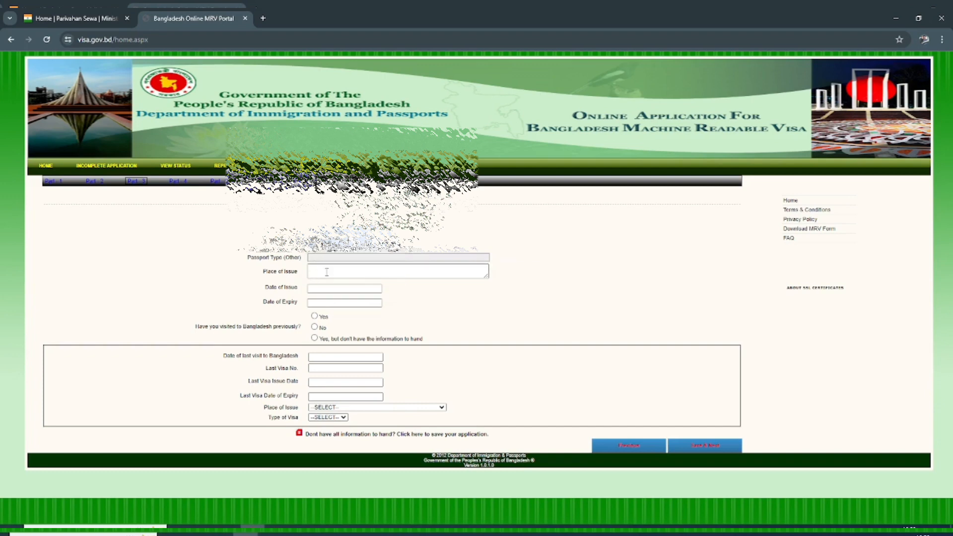
- Enter GUWAHATI ASSAM INDIA as the passport's place of issue
{"action": "left_click", "coordinate": [327, 271]}
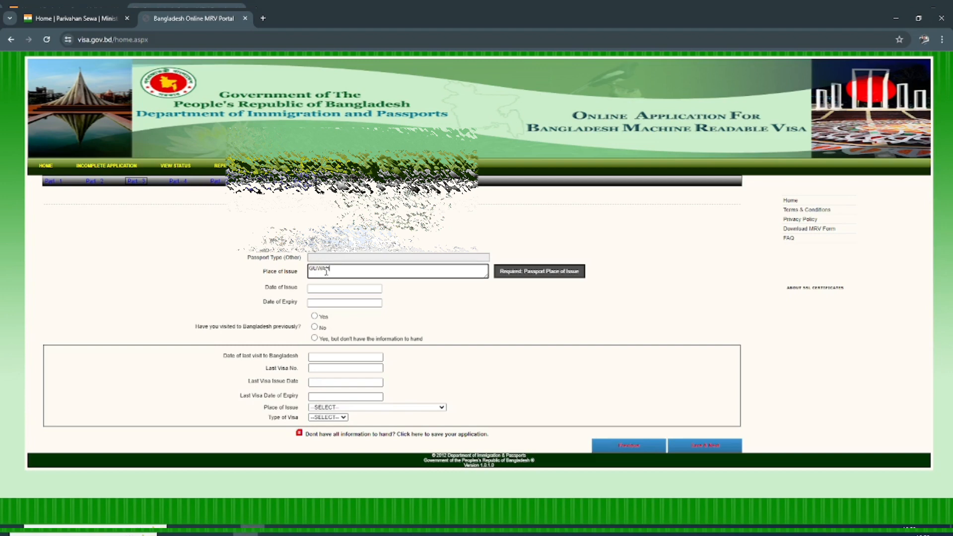
{"action": "type", "text": "GUWAHATI INDIA"}
{"action": "key", "text": "Tab"}
{"action": "left_click", "coordinate": [344, 271]}
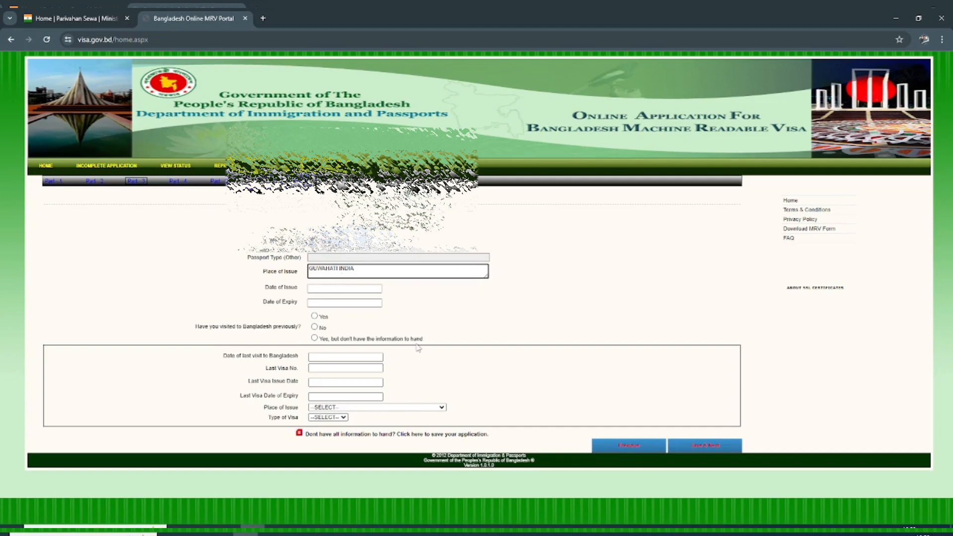
{"action": "type", "text": "ASSAM"}
{"action": "left_click", "coordinate": [397, 273]}
- Set the passport's date of issue to 03/03/2023 and its date of expiry to 02/03/2033
{"action": "left_click", "coordinate": [347, 288]}
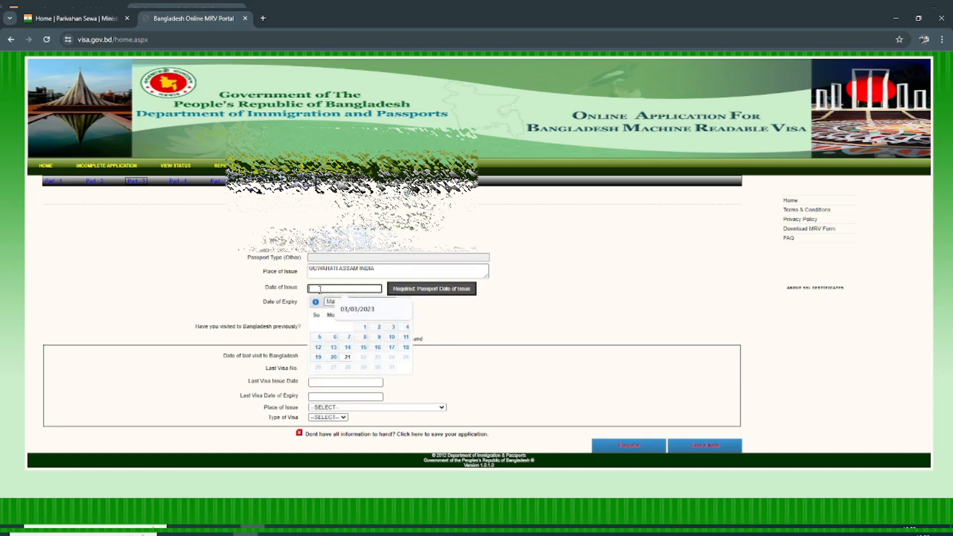
{"action": "left_click", "coordinate": [367, 313]}
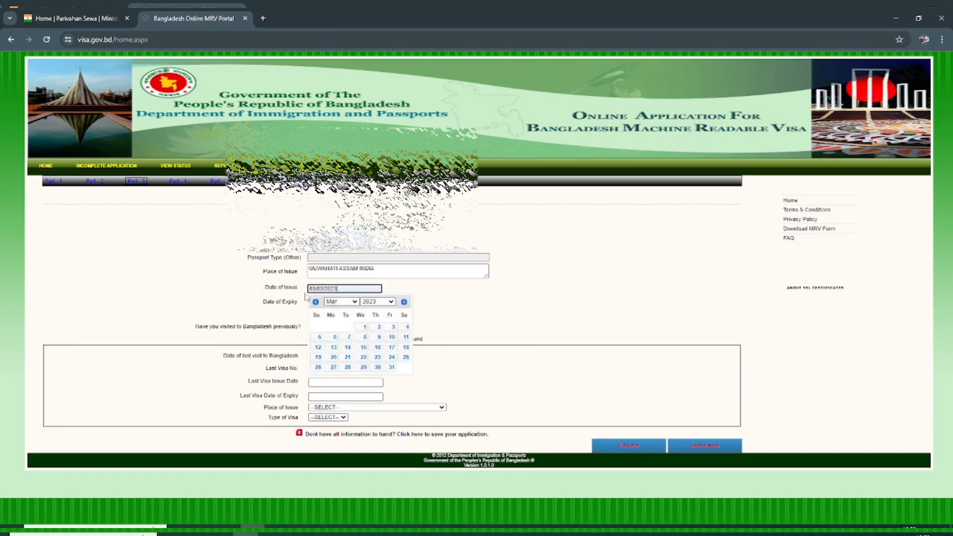
{"action": "left_click", "coordinate": [447, 316]}
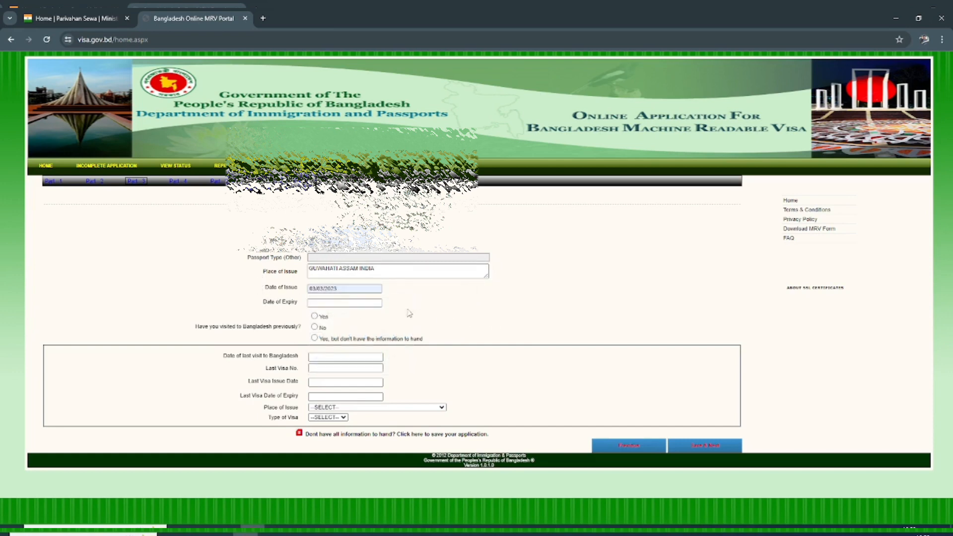
{"action": "left_click", "coordinate": [344, 305]}
{"action": "left_click", "coordinate": [358, 323]}
{"action": "left_click", "coordinate": [507, 321]}
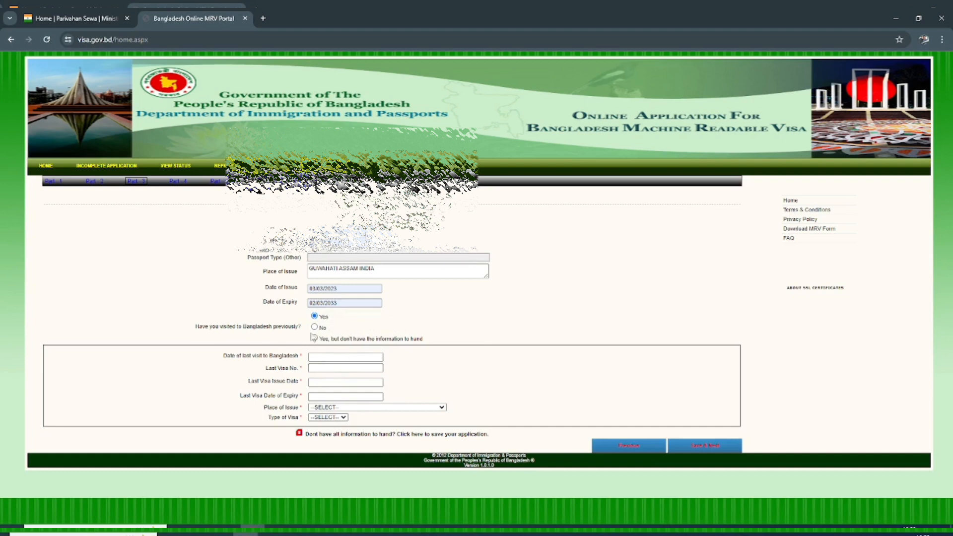
- Answer Yes to having visited Bangladesh previously and set the date of the last visit to 11/04/2024
{"action": "left_click", "coordinate": [314, 316]}
{"action": "left_click", "coordinate": [325, 357]}
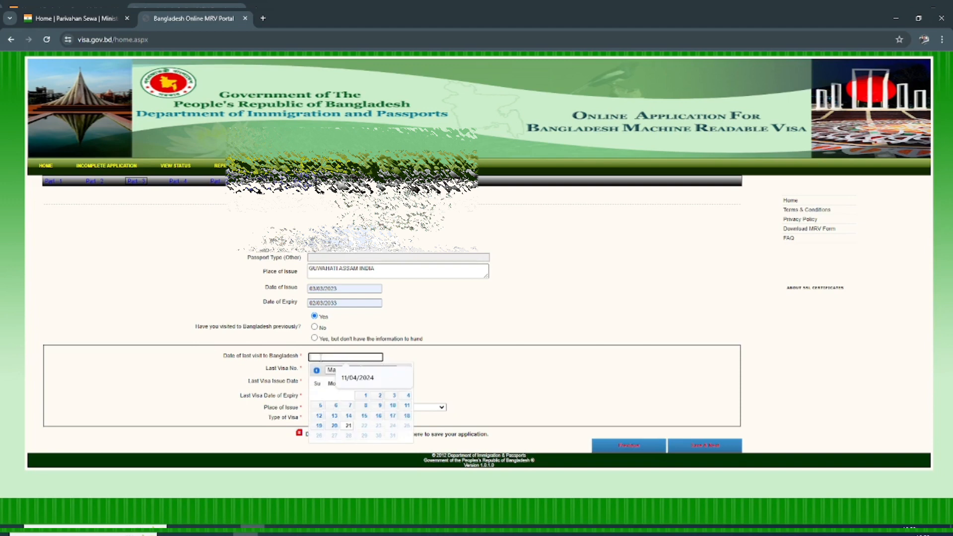
{"action": "left_click", "coordinate": [360, 378]}
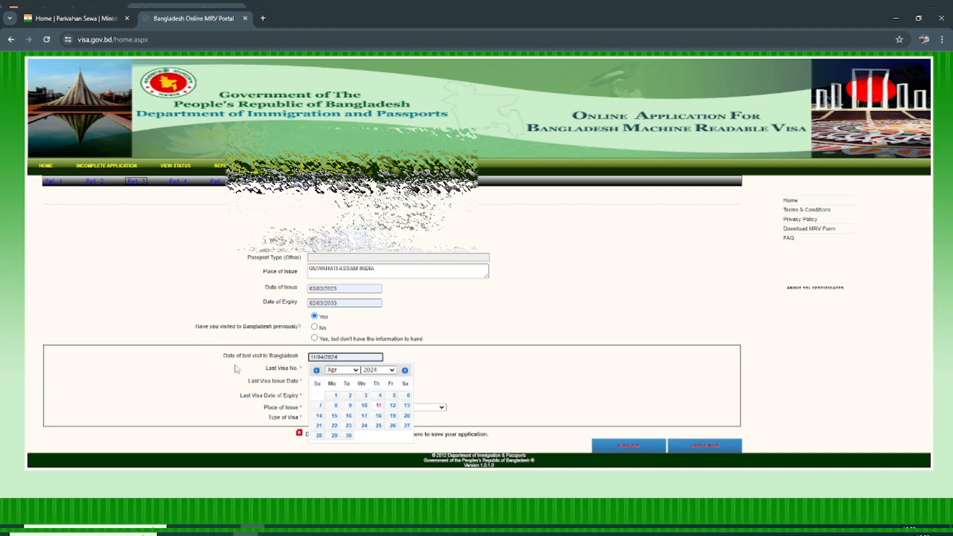
{"action": "left_click", "coordinate": [453, 365]}
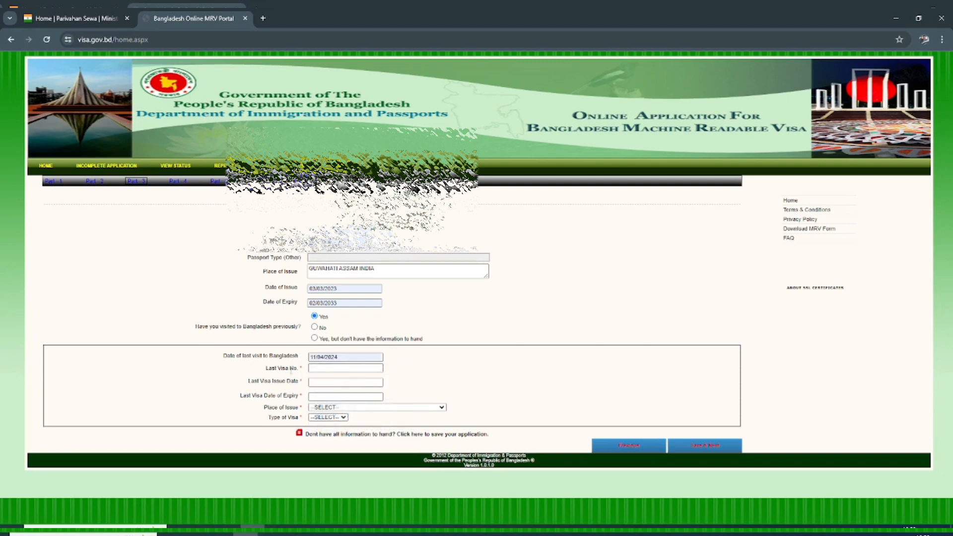
- Fill in the last visa's number and issue date, and set its date of expiry to 11/04/2024
{"action": "left_click", "coordinate": [316, 369]}
{"action": "left_click", "coordinate": [329, 383]}
{"action": "left_click", "coordinate": [330, 384]}
{"action": "left_click", "coordinate": [340, 395]}
{"action": "left_click", "coordinate": [466, 383]}
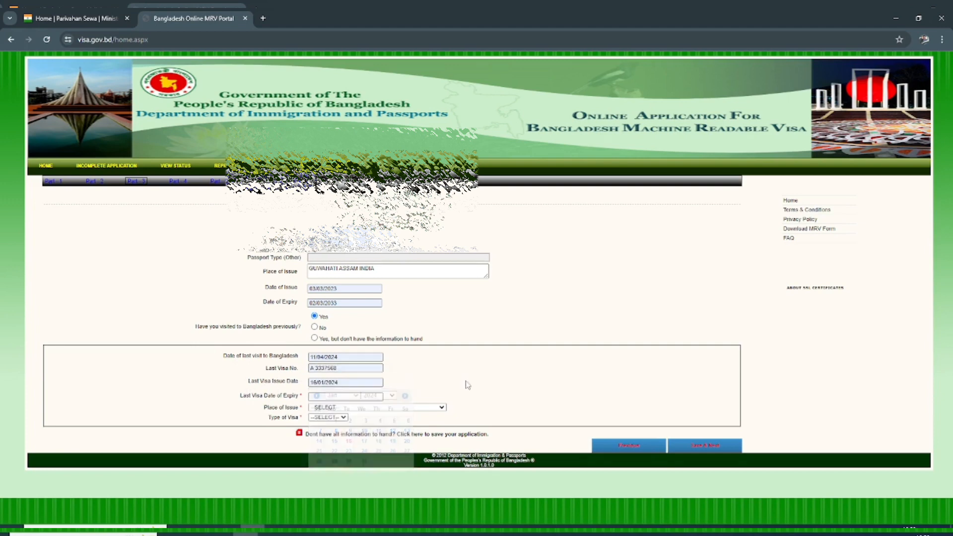
{"action": "left_click", "coordinate": [328, 396]}
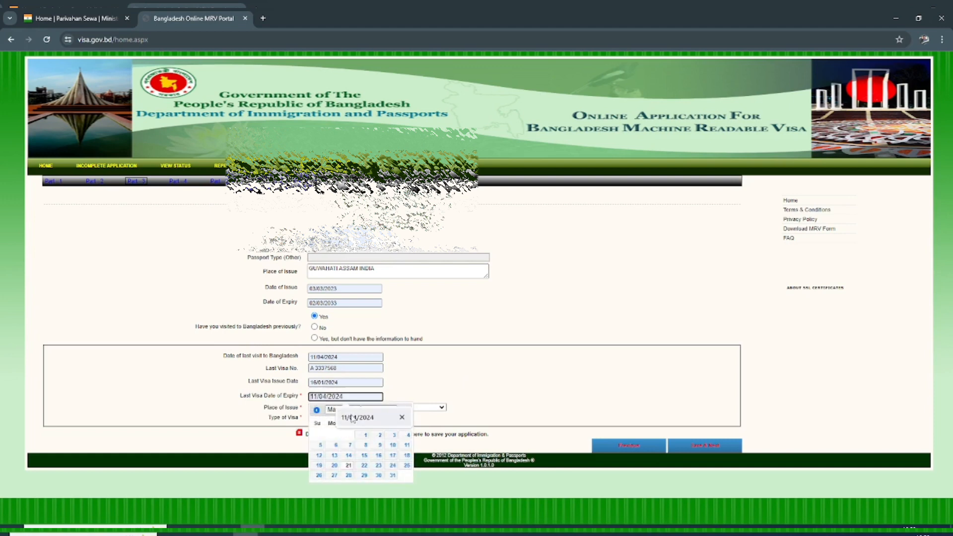
{"action": "left_click", "coordinate": [340, 409]}
{"action": "left_click", "coordinate": [512, 407]}
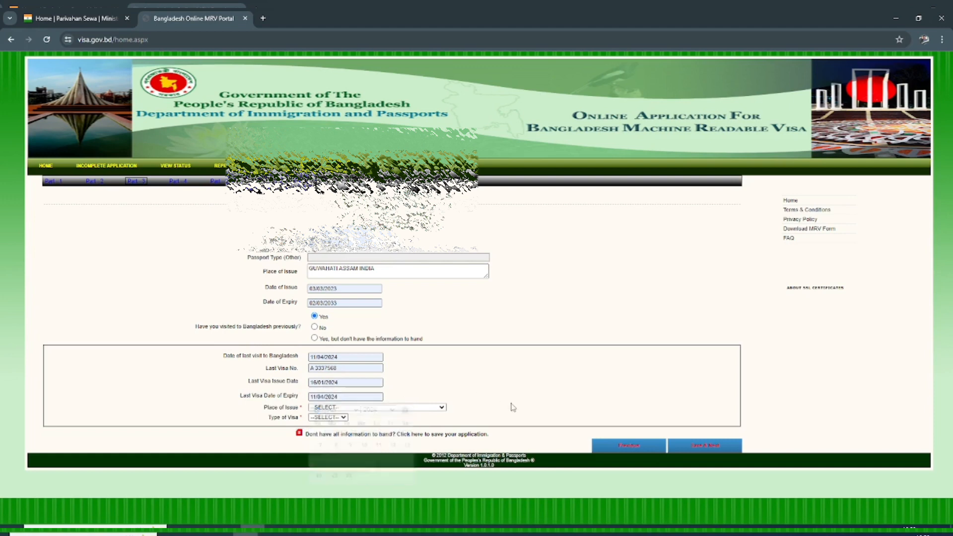
- Set the last visa's place of issue to GUWAHATI, INDIA and its type to FM
{"action": "left_click", "coordinate": [328, 408]}
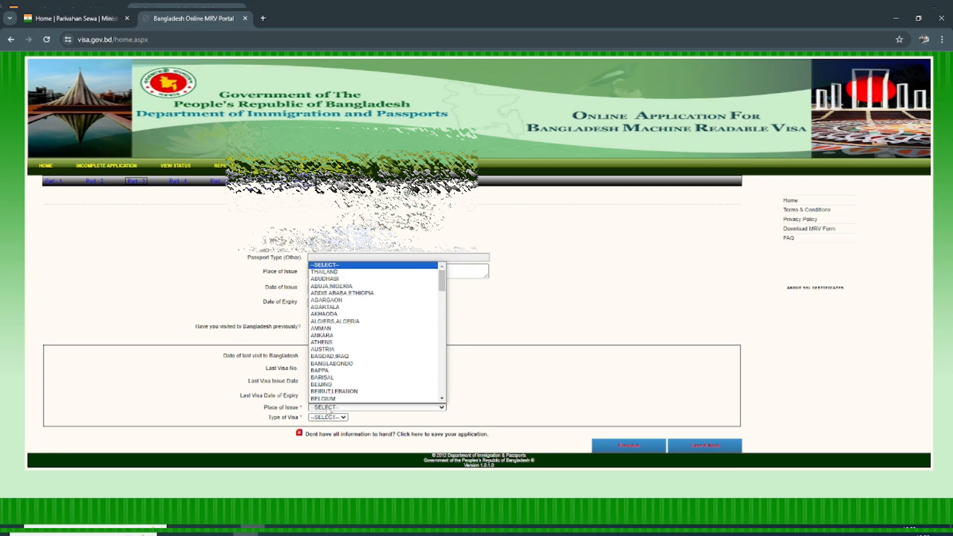
{"action": "type", "text": "gu"}
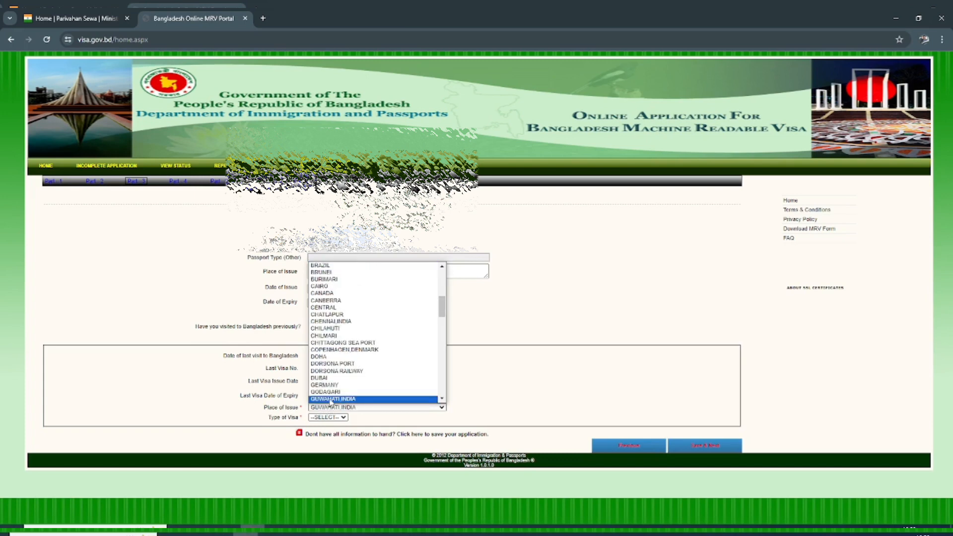
{"action": "left_click", "coordinate": [331, 400]}
{"action": "left_click", "coordinate": [329, 418]}
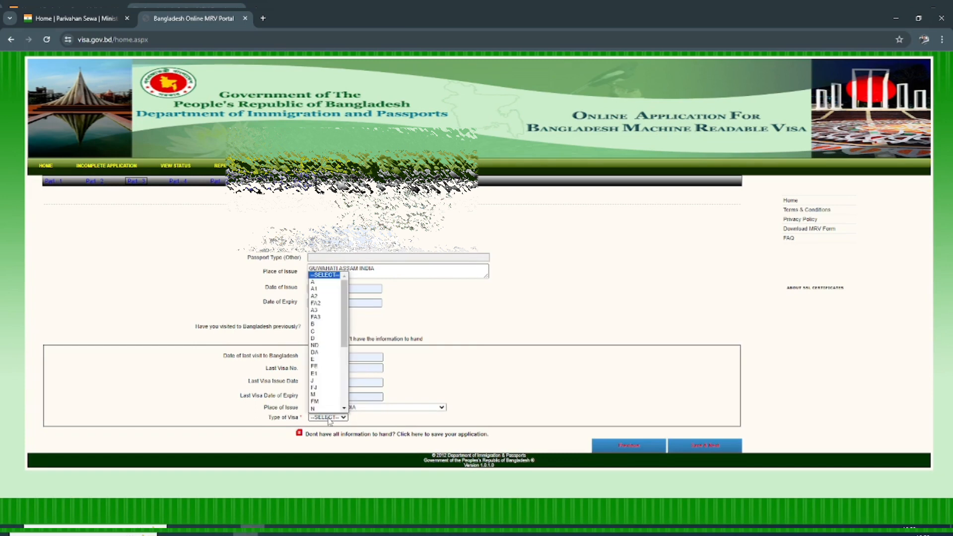
{"action": "left_click", "coordinate": [326, 399]}
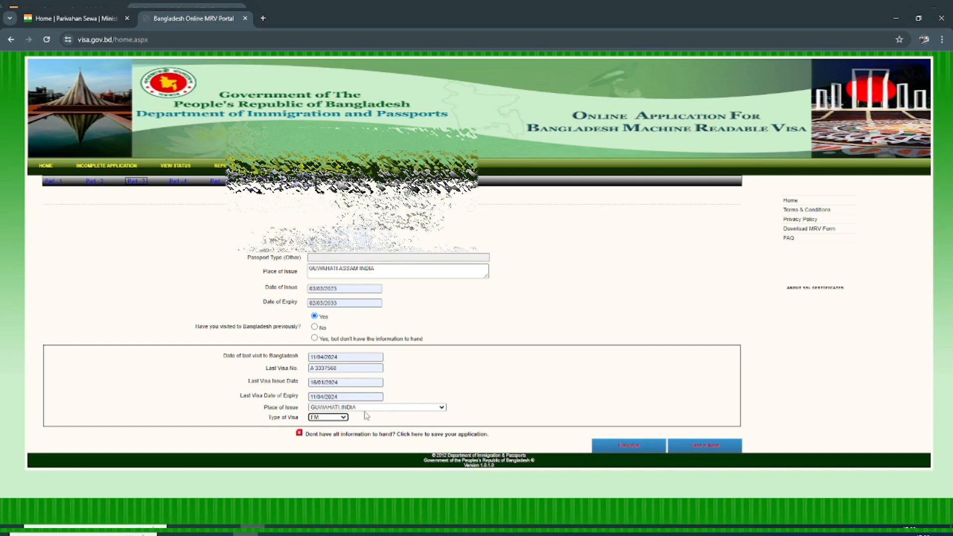
- Save the passport and last visa details, and continue past the payment part with its payment fields left empty
{"action": "left_click", "coordinate": [696, 446]}
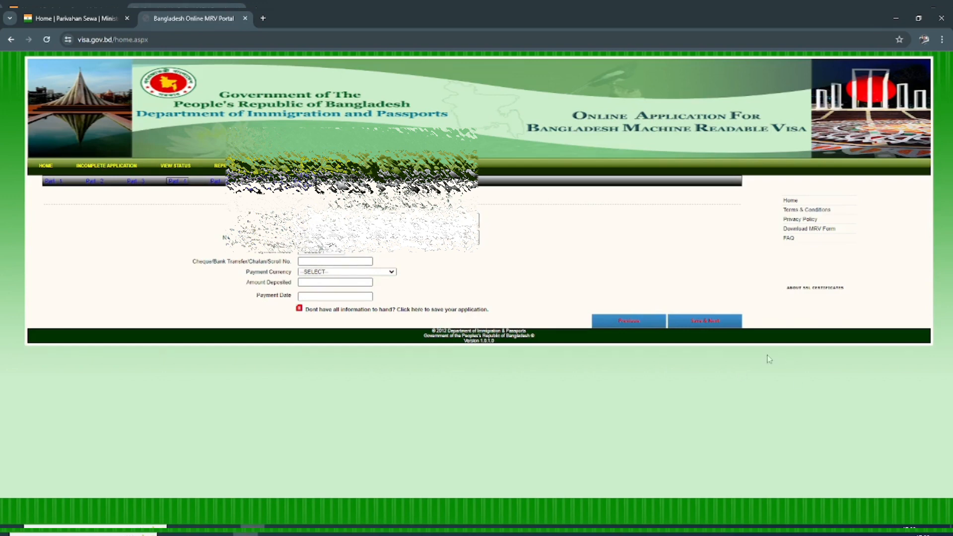
{"action": "left_click", "coordinate": [696, 322]}
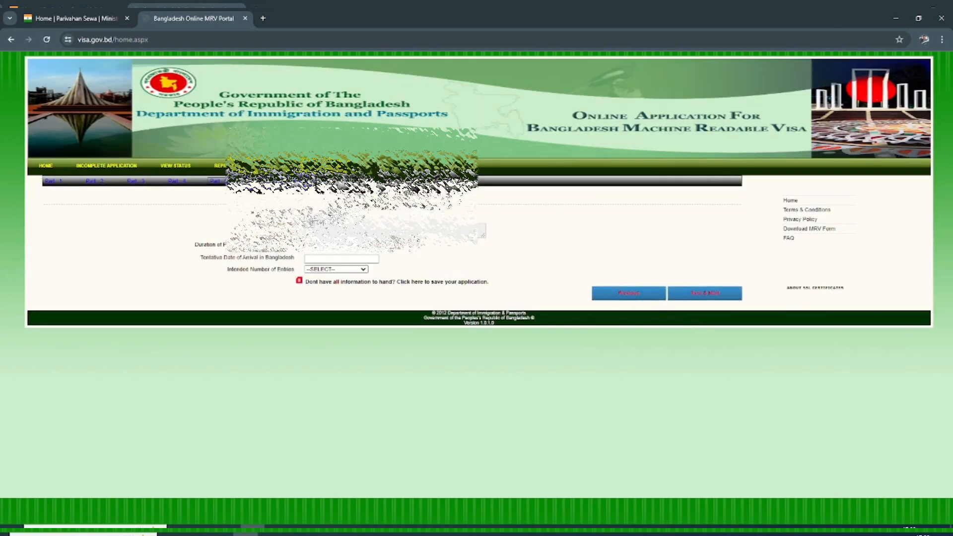
- Set the purpose of visit to TOURISM and the duration of proposed stay in Bangladesh to 3 Month(s)
{"action": "left_click", "coordinate": [331, 217]}
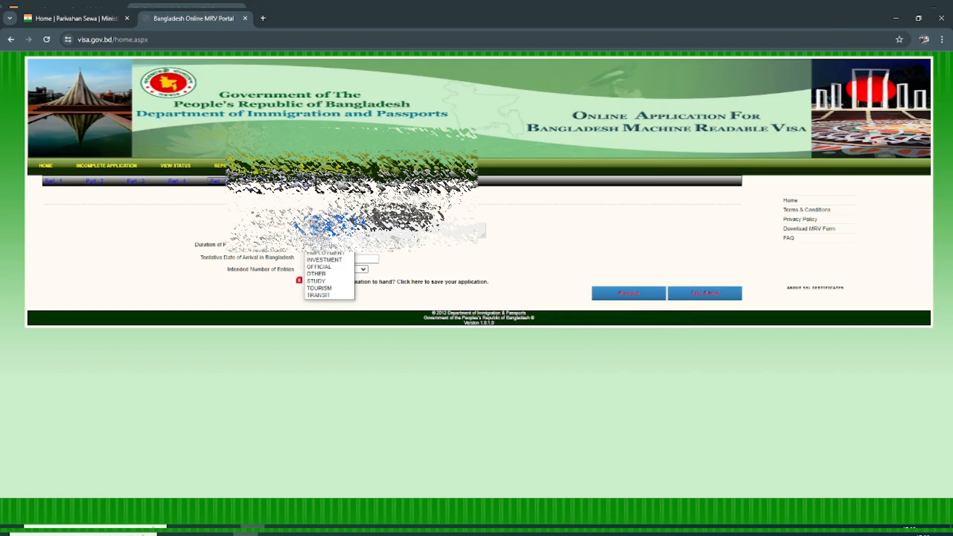
{"action": "left_click", "coordinate": [309, 290]}
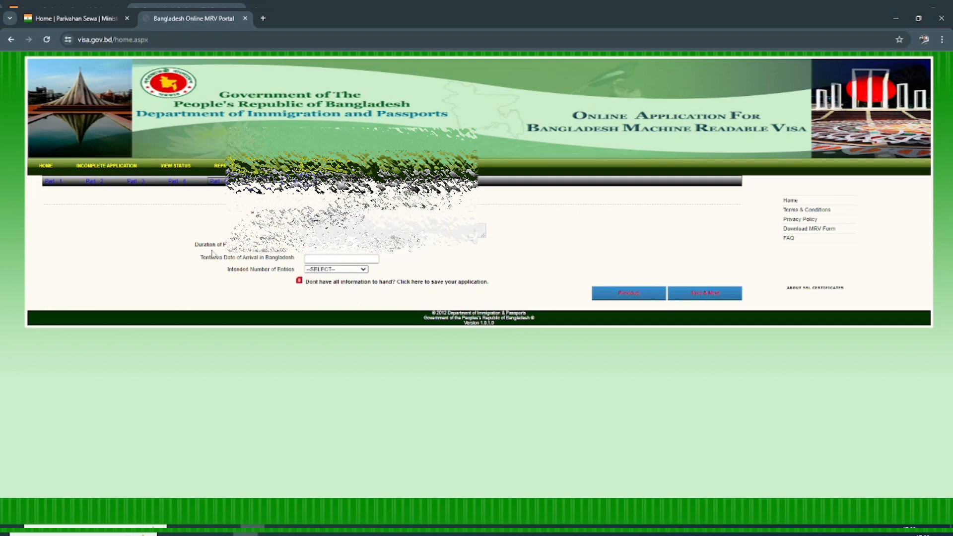
{"action": "left_click", "coordinate": [401, 244]}
{"action": "left_click", "coordinate": [392, 259]}
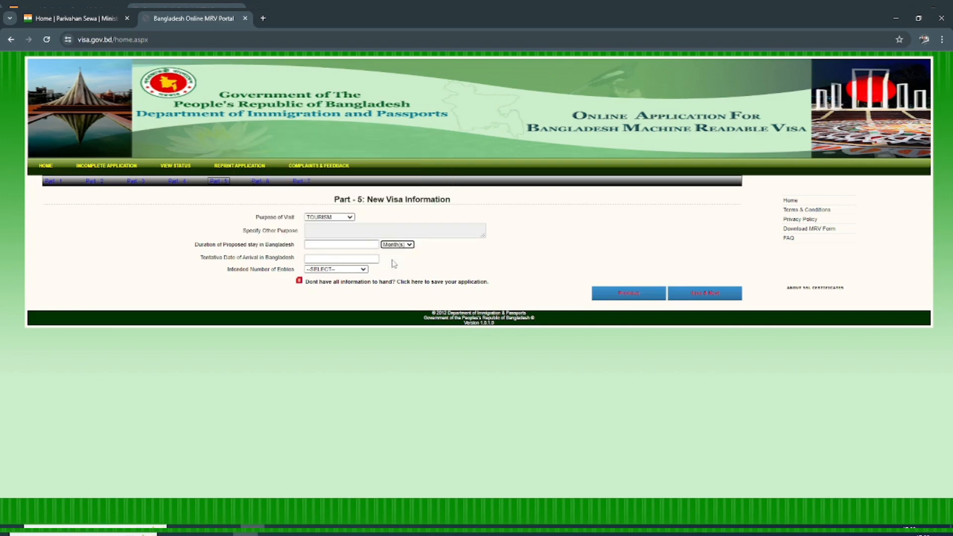
{"action": "left_click", "coordinate": [338, 244]}
{"action": "type", "text": "3"}
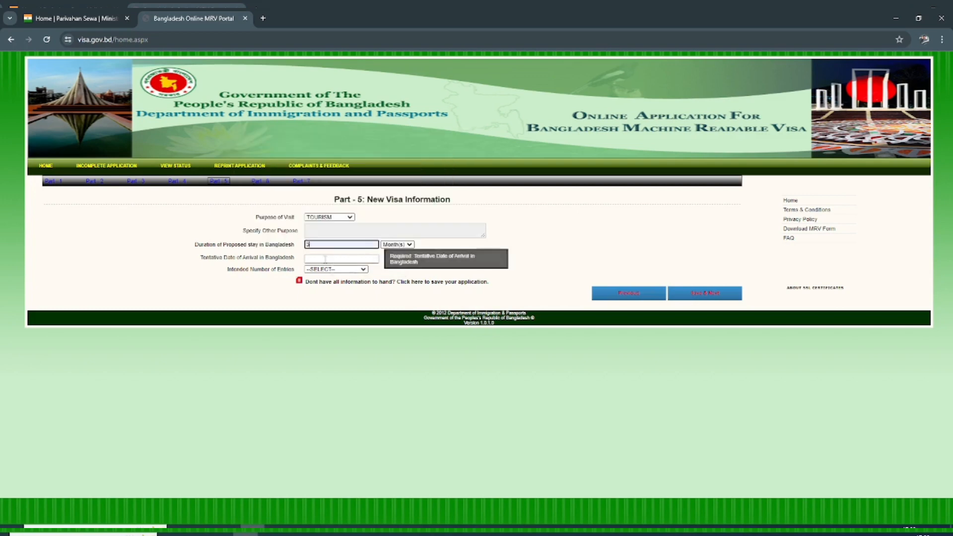
- Set the tentative date of arrival in Bangladesh to 02/06/2024
{"action": "left_click", "coordinate": [325, 259]}
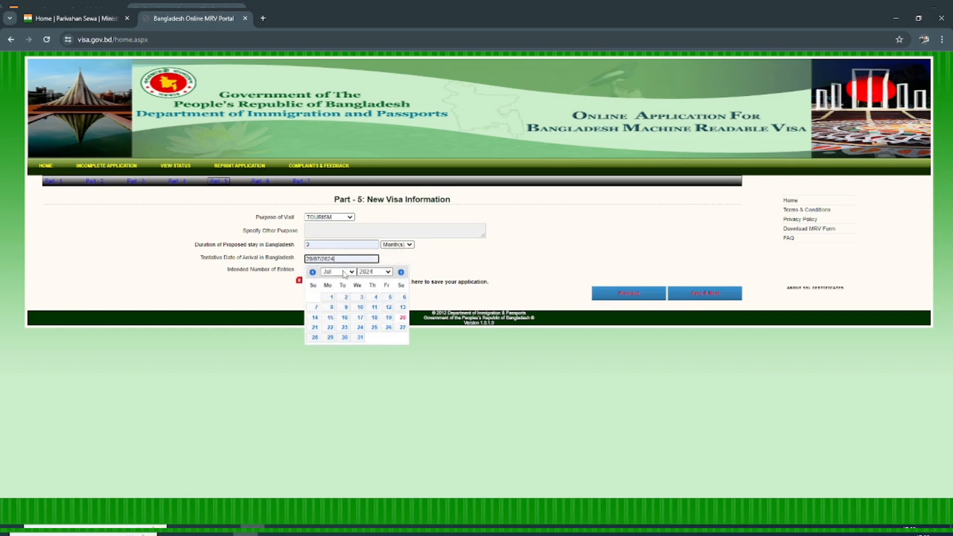
{"action": "left_click", "coordinate": [463, 263]}
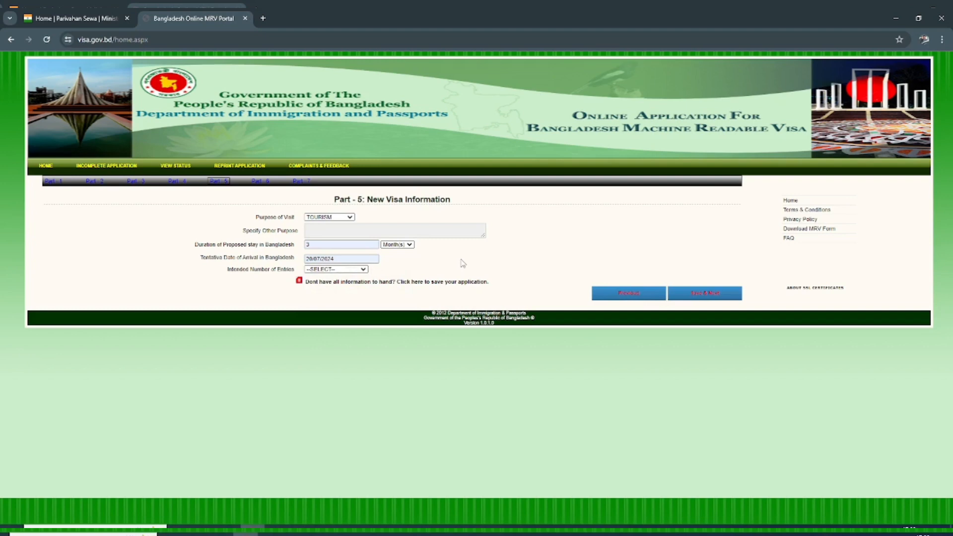
{"action": "left_click", "coordinate": [336, 259]}
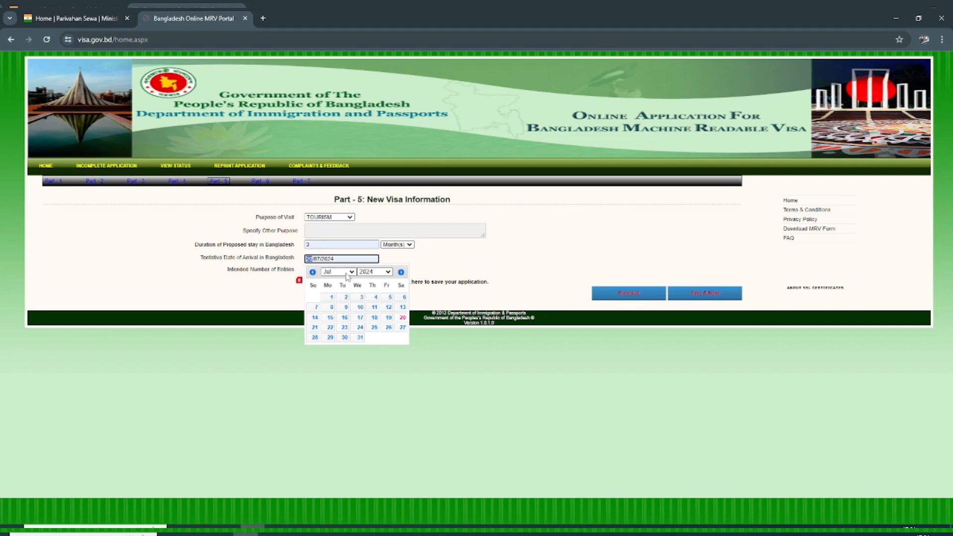
{"action": "left_click", "coordinate": [346, 273]}
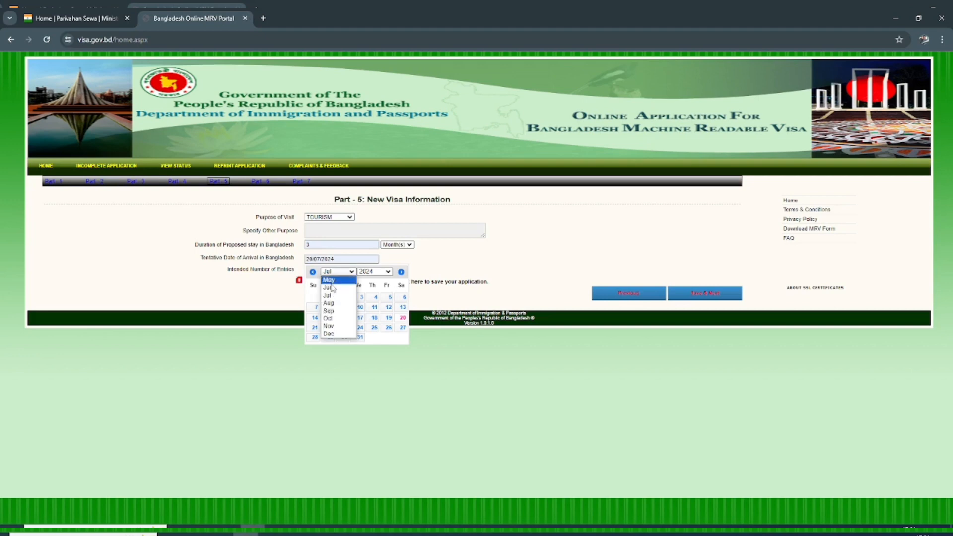
{"action": "left_click", "coordinate": [332, 285]}
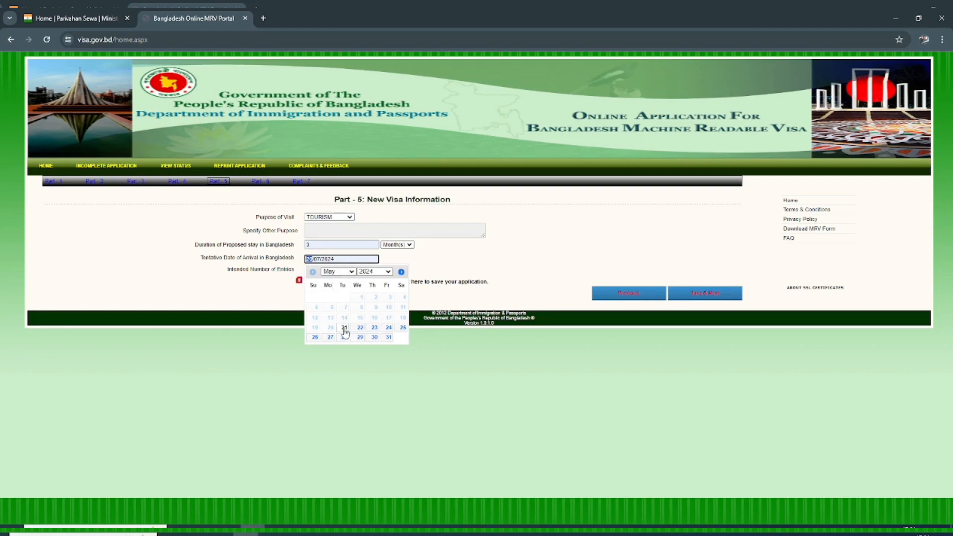
{"action": "left_click", "coordinate": [353, 273]}
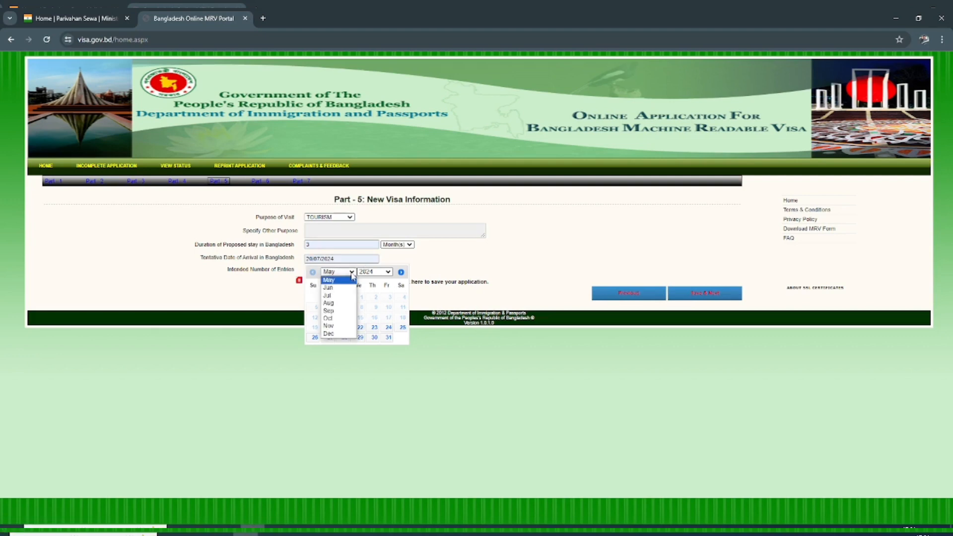
{"action": "left_click", "coordinate": [328, 287]}
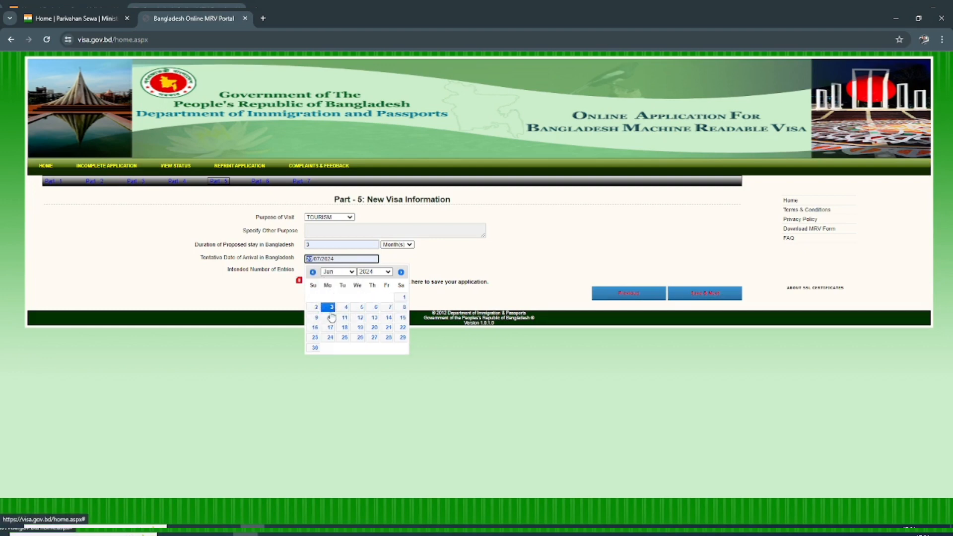
{"action": "left_click", "coordinate": [318, 309]}
- Set the intended number of entries to MULTIPLE and save the new visa information, continuing to the visa office part
{"action": "left_click", "coordinate": [336, 269]}
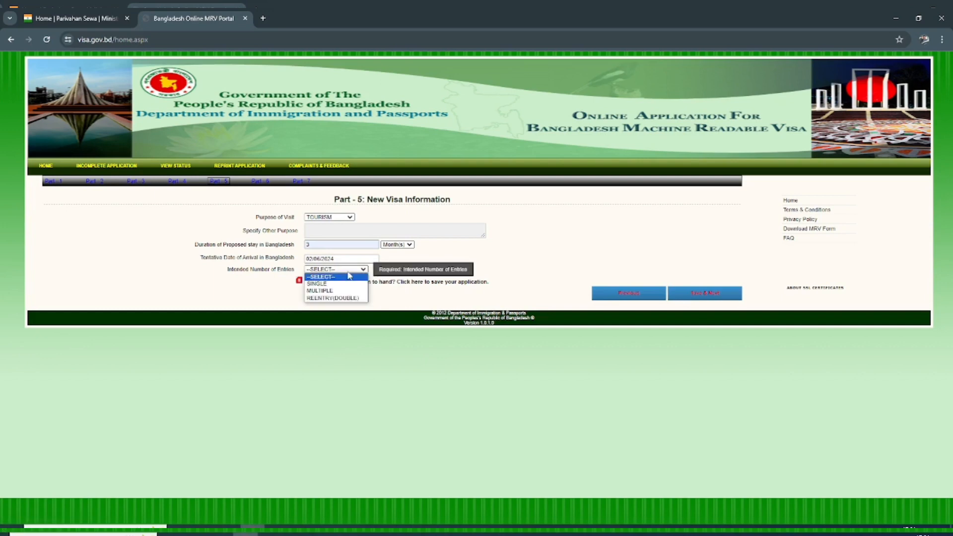
{"action": "left_click", "coordinate": [320, 292]}
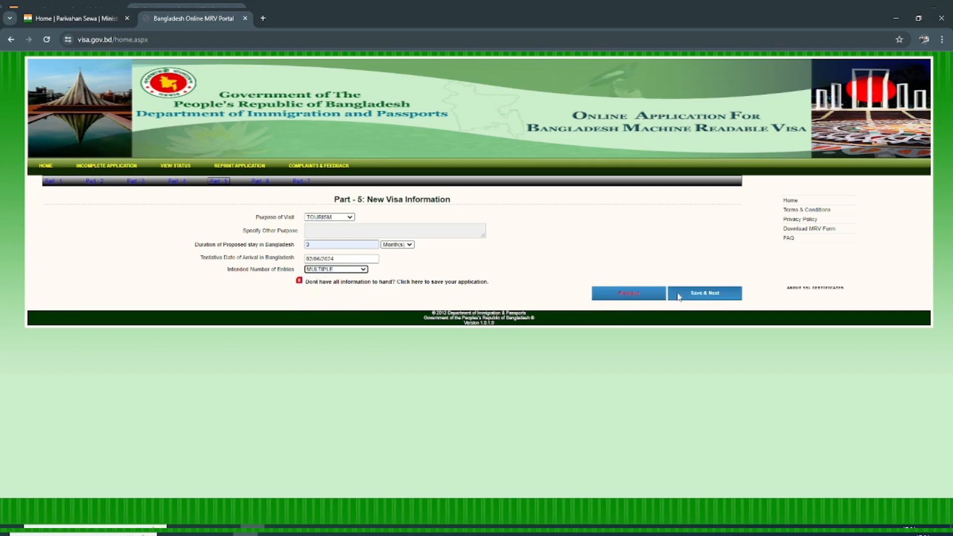
{"action": "left_click", "coordinate": [698, 295]}
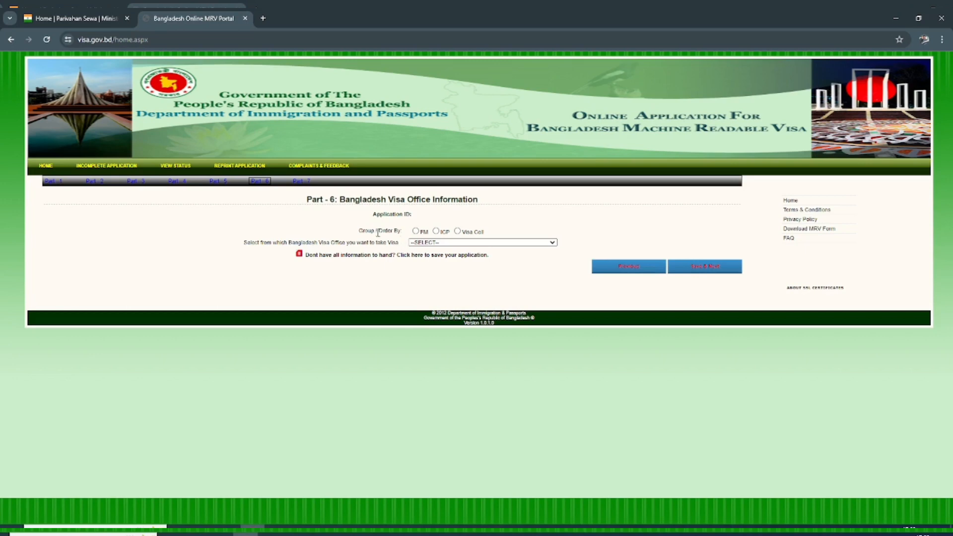
- Choose FM as the group/order, select GUWAHATI,INDIA as the Bangladesh visa office, and save to continue to the document check list
{"action": "left_click", "coordinate": [417, 232]}
{"action": "left_click", "coordinate": [438, 245]}
{"action": "key", "text": "t"}
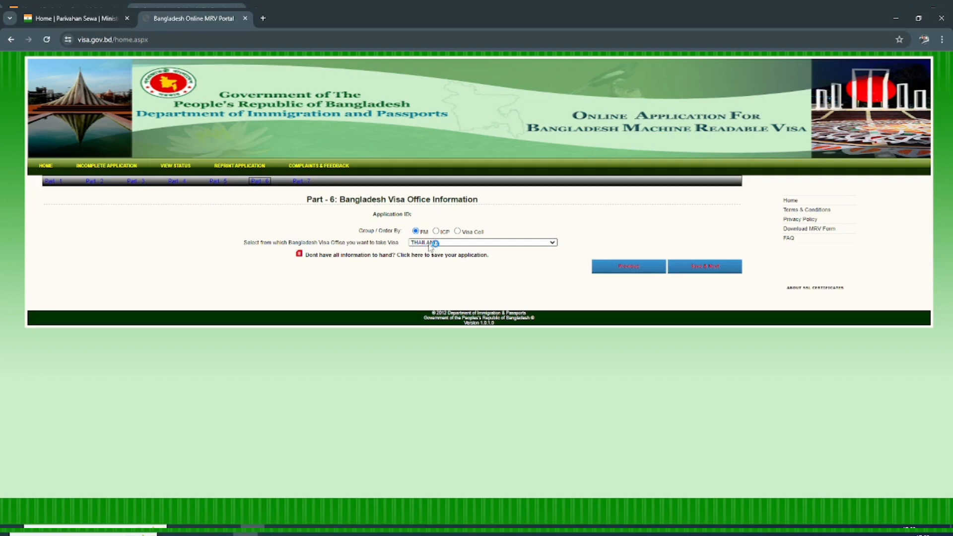
{"action": "left_click", "coordinate": [430, 244]}
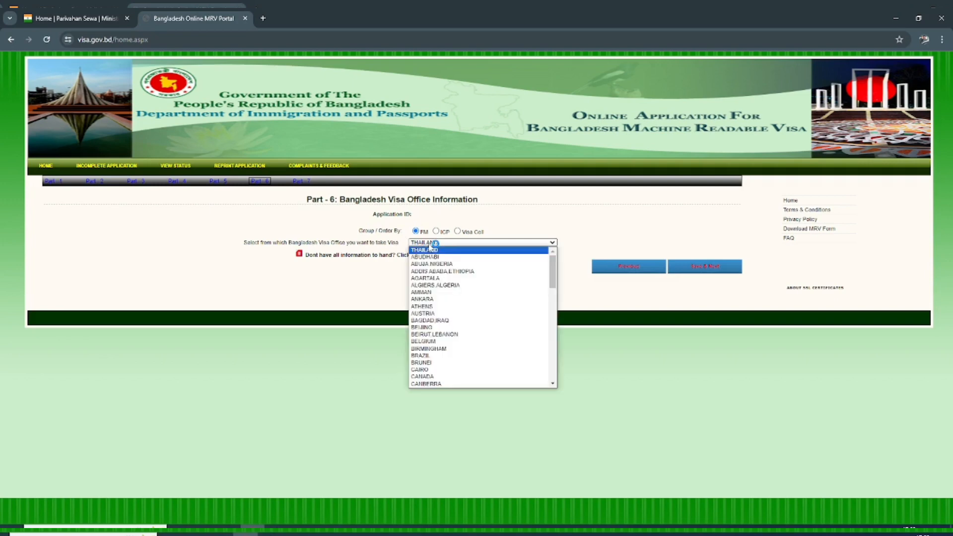
{"action": "key", "text": "g"}
{"action": "key", "text": "u"}
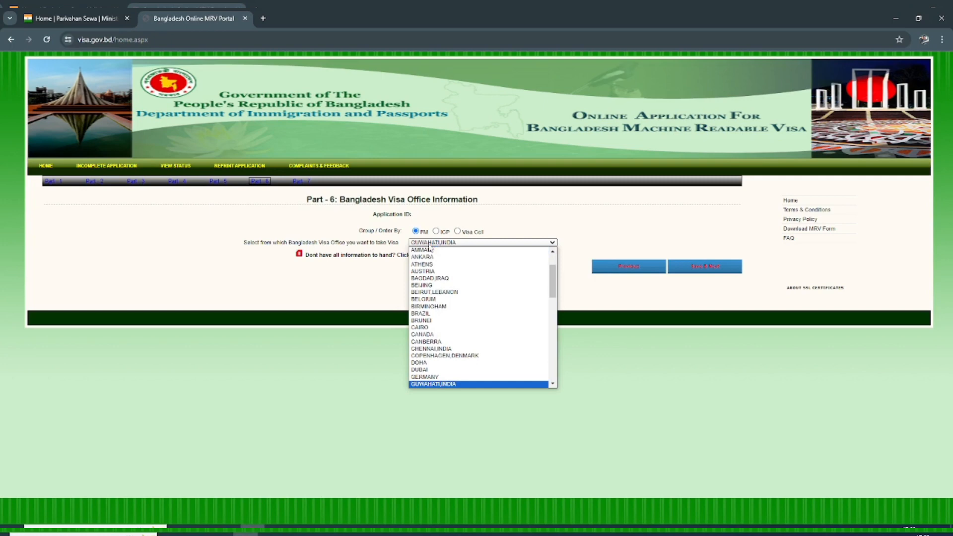
{"action": "left_click", "coordinate": [421, 384]}
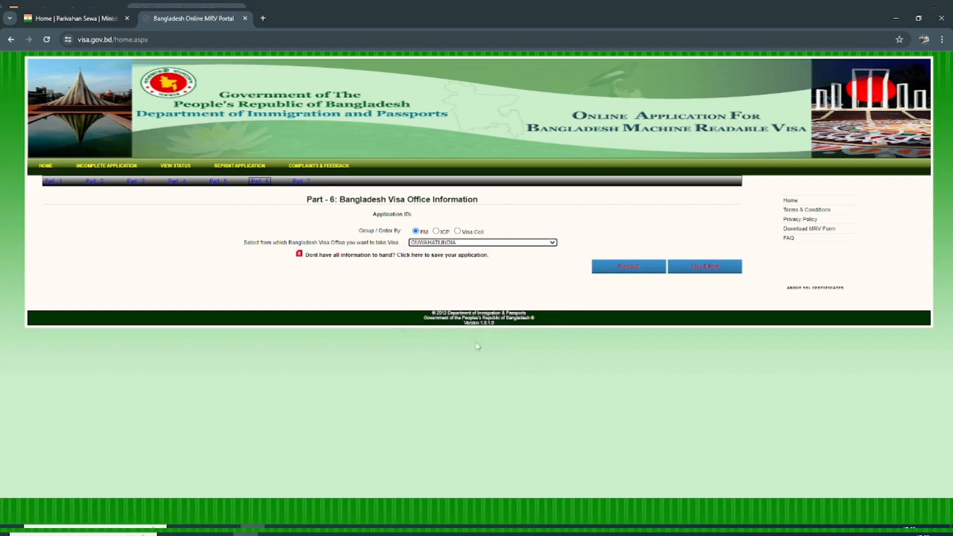
{"action": "left_click", "coordinate": [708, 268]}
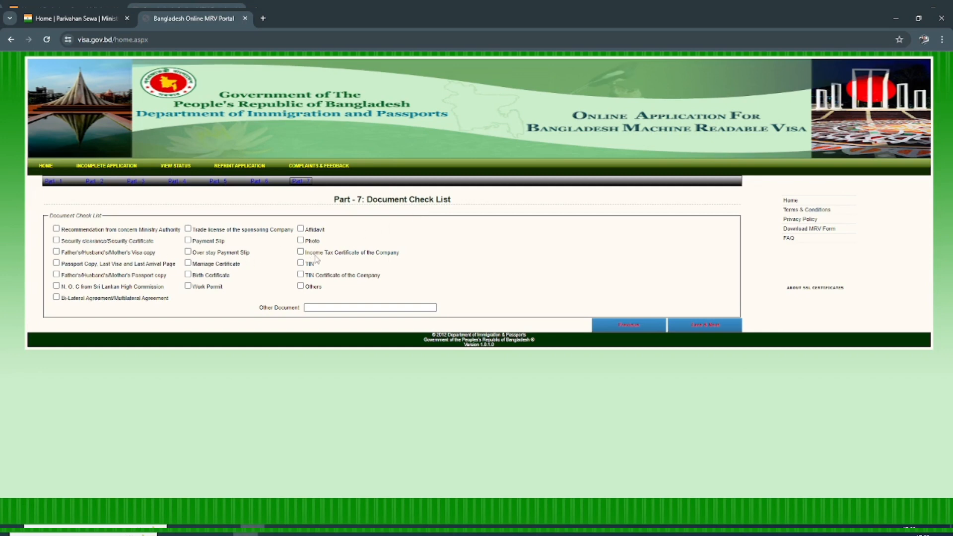
- Mark Photo, Passport Copy, Last Visa and Last Arrival Page, and Others with AADHAAR CARD PAN CARD VOTER ID, and save the check list
{"action": "left_click", "coordinate": [301, 242]}
{"action": "left_click", "coordinate": [57, 262]}
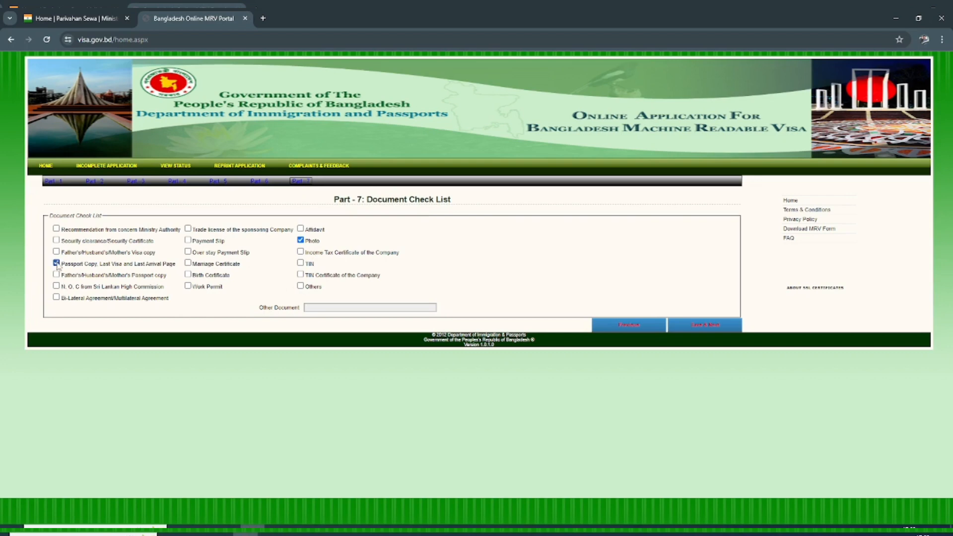
{"action": "left_click", "coordinate": [301, 286]}
{"action": "left_click", "coordinate": [323, 307]}
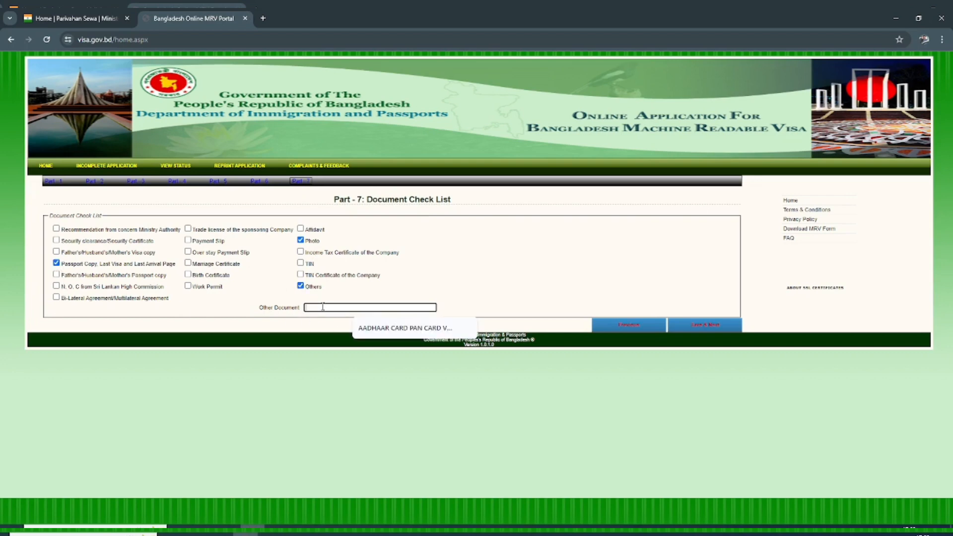
{"action": "left_click", "coordinate": [381, 330]}
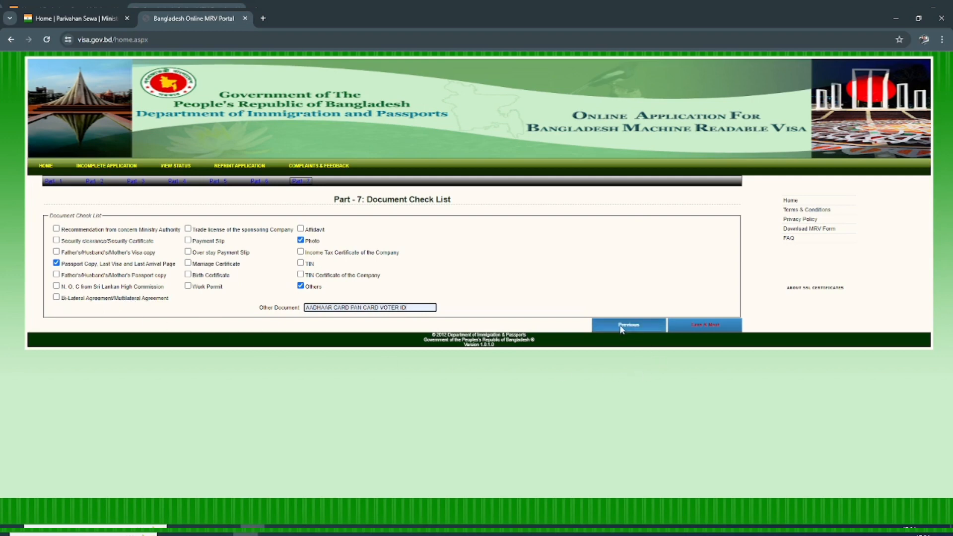
{"action": "left_click", "coordinate": [703, 327]}
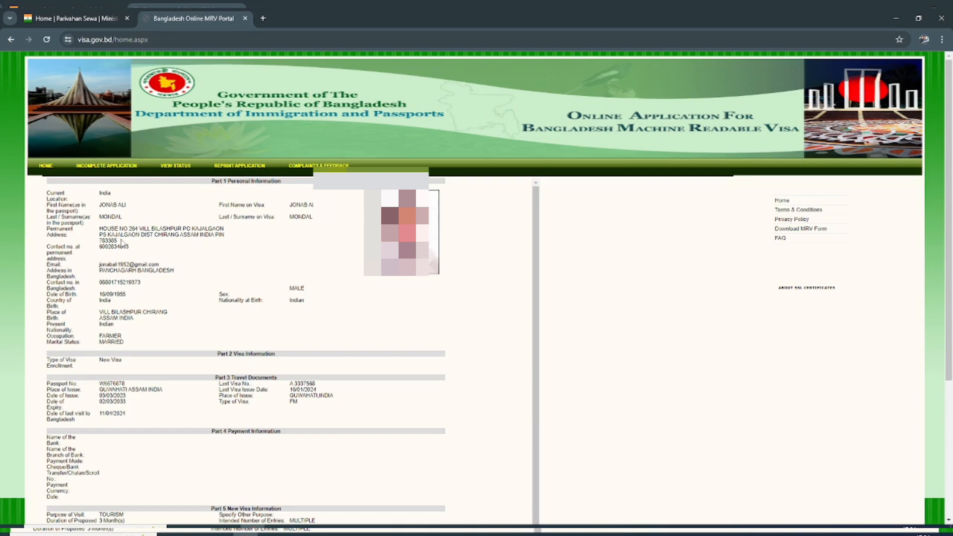
- Accept the declaration below the application summary that the statements are true, and try to submit the application
{"action": "scroll", "coordinate": [141, 263], "scroll_direction": "down", "scroll_amount": 5}
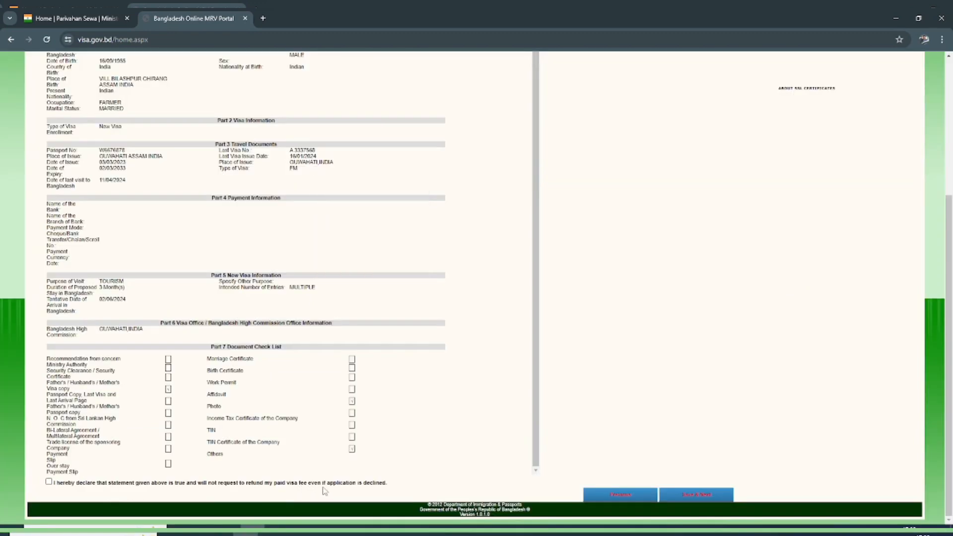
{"action": "left_click", "coordinate": [48, 481]}
{"action": "left_click", "coordinate": [699, 497]}
{"action": "scroll", "coordinate": [393, 267], "scroll_direction": "up", "scroll_amount": 1}
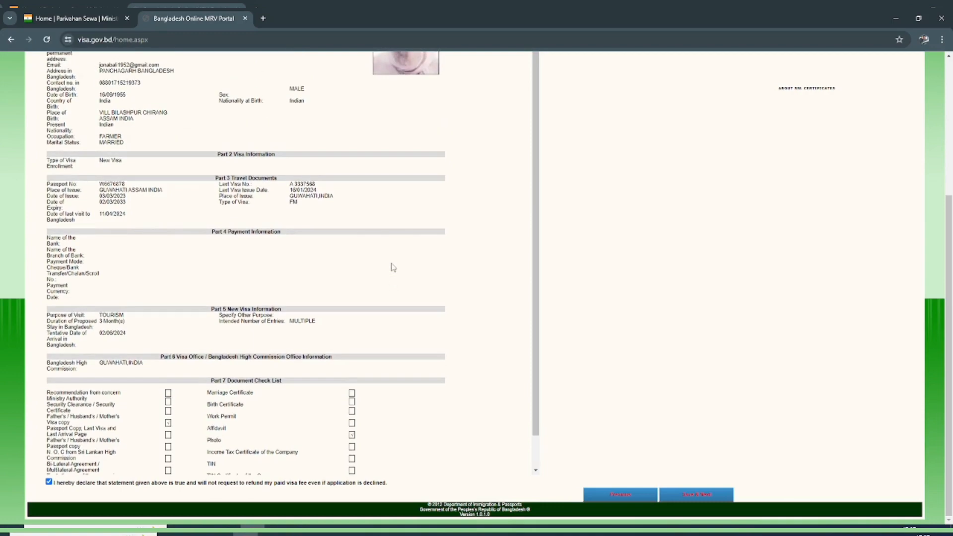